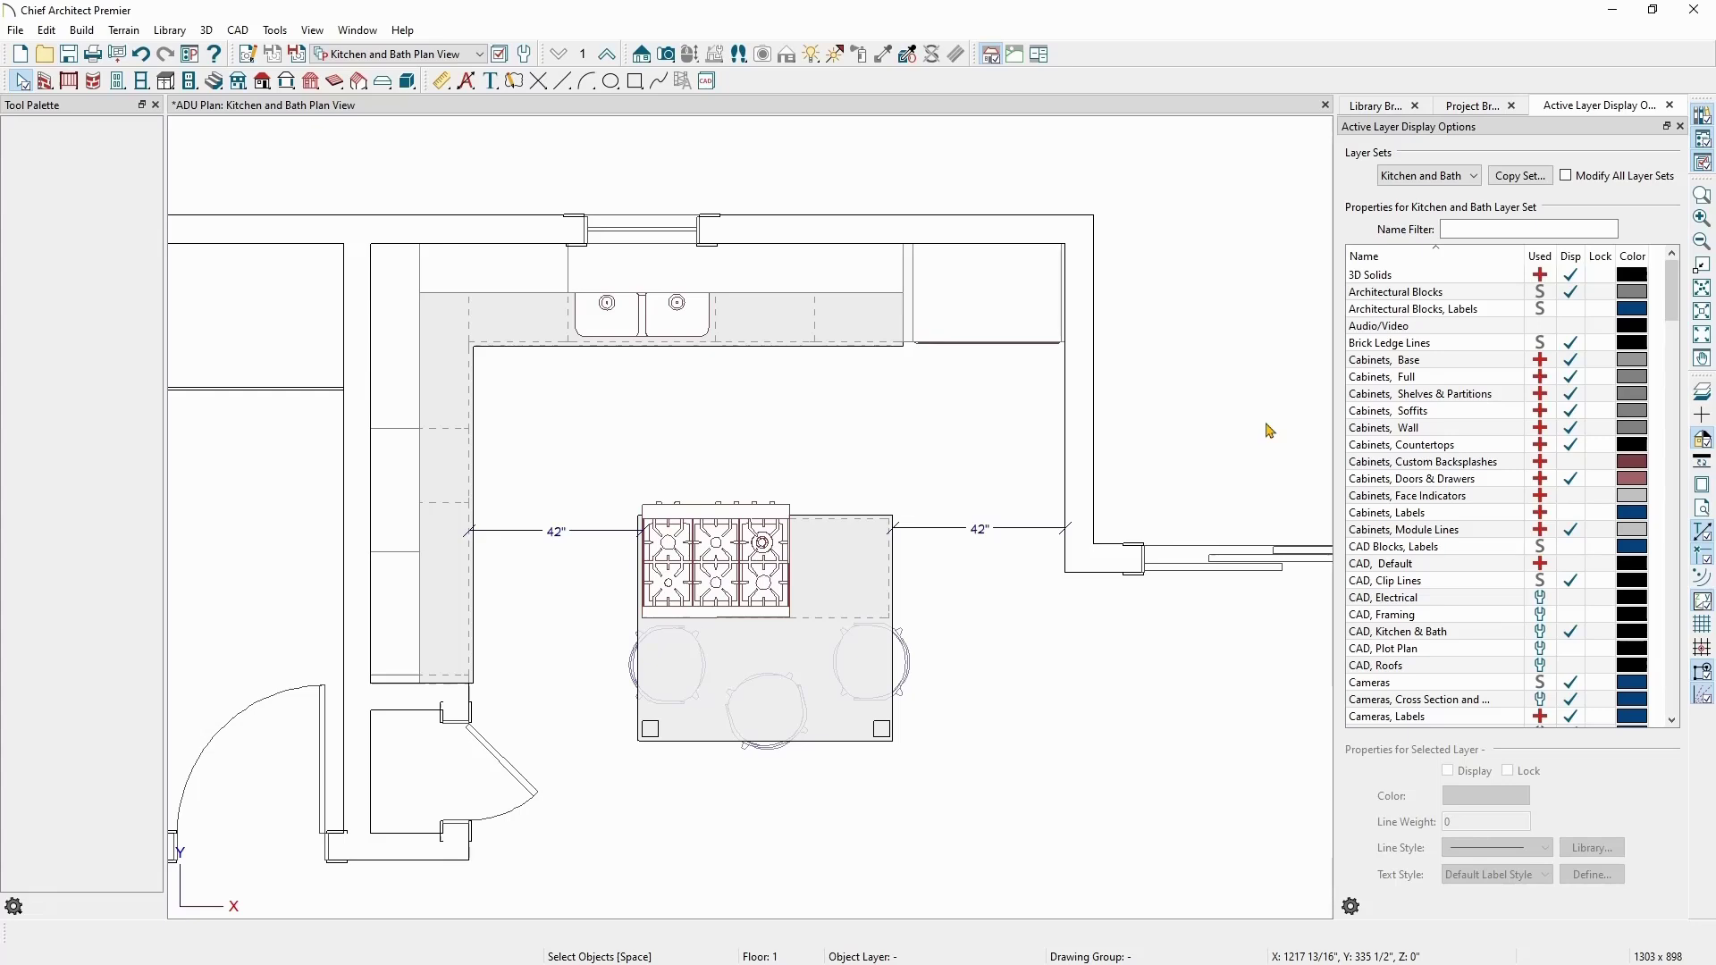
# Hide the Active Layer Display Options side window and show it again, twice.
pyautogui.click(311, 30)
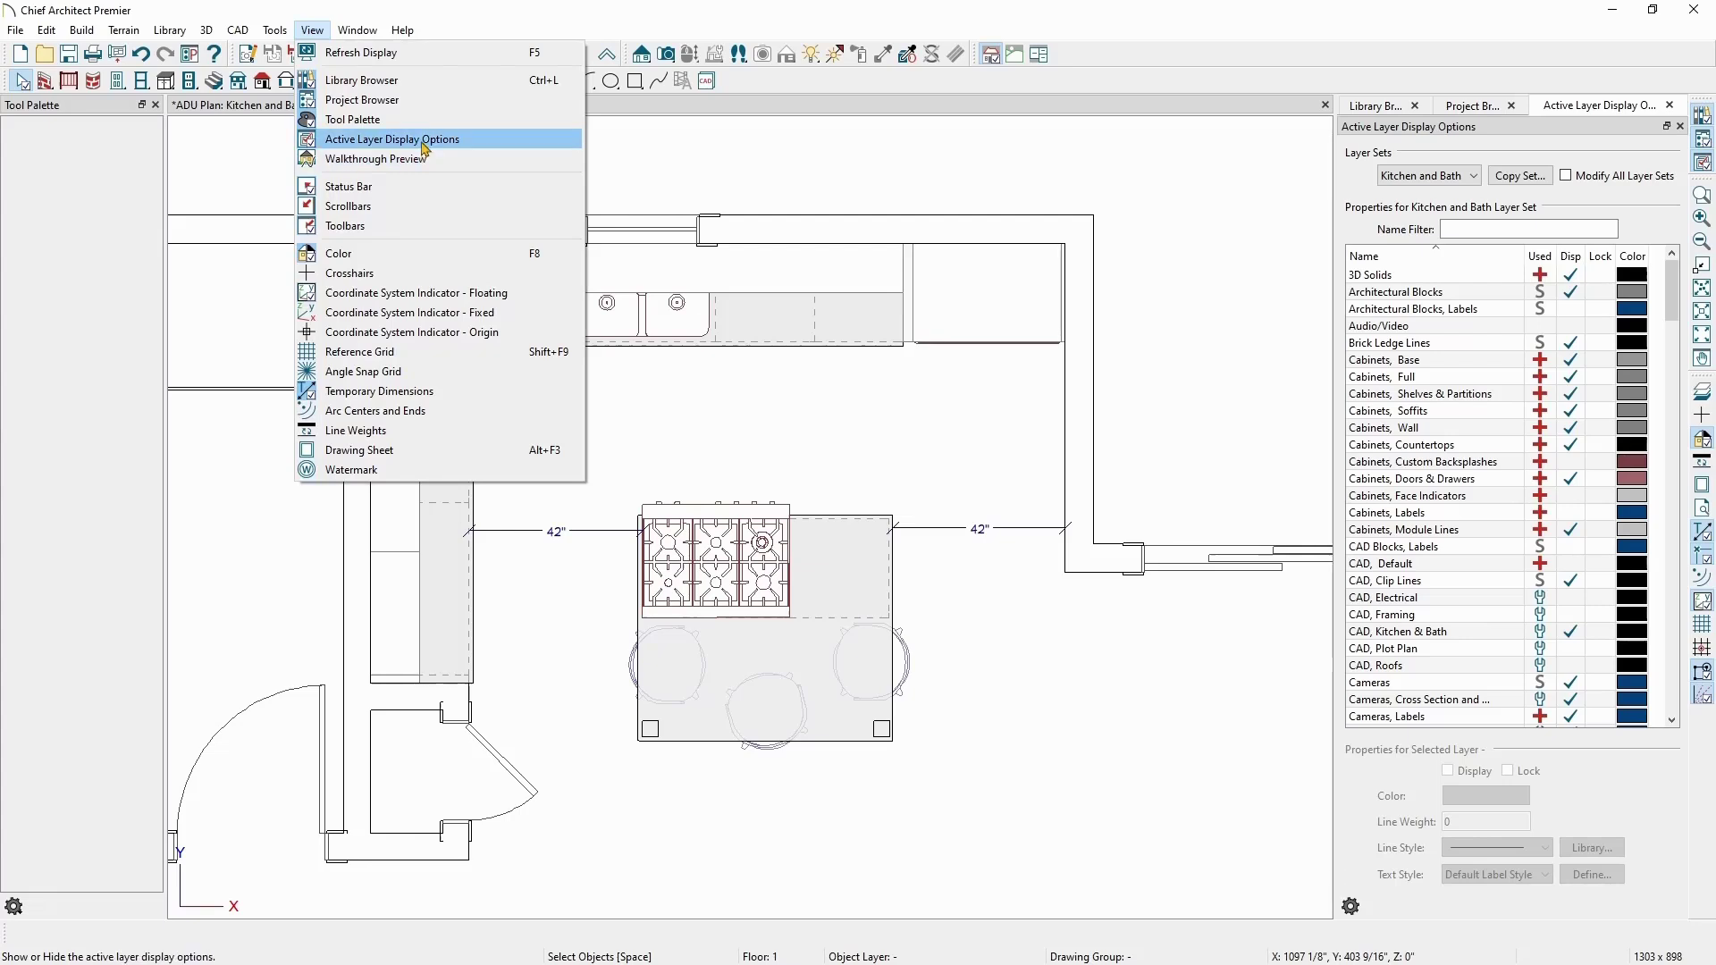
pyautogui.press('Escape')
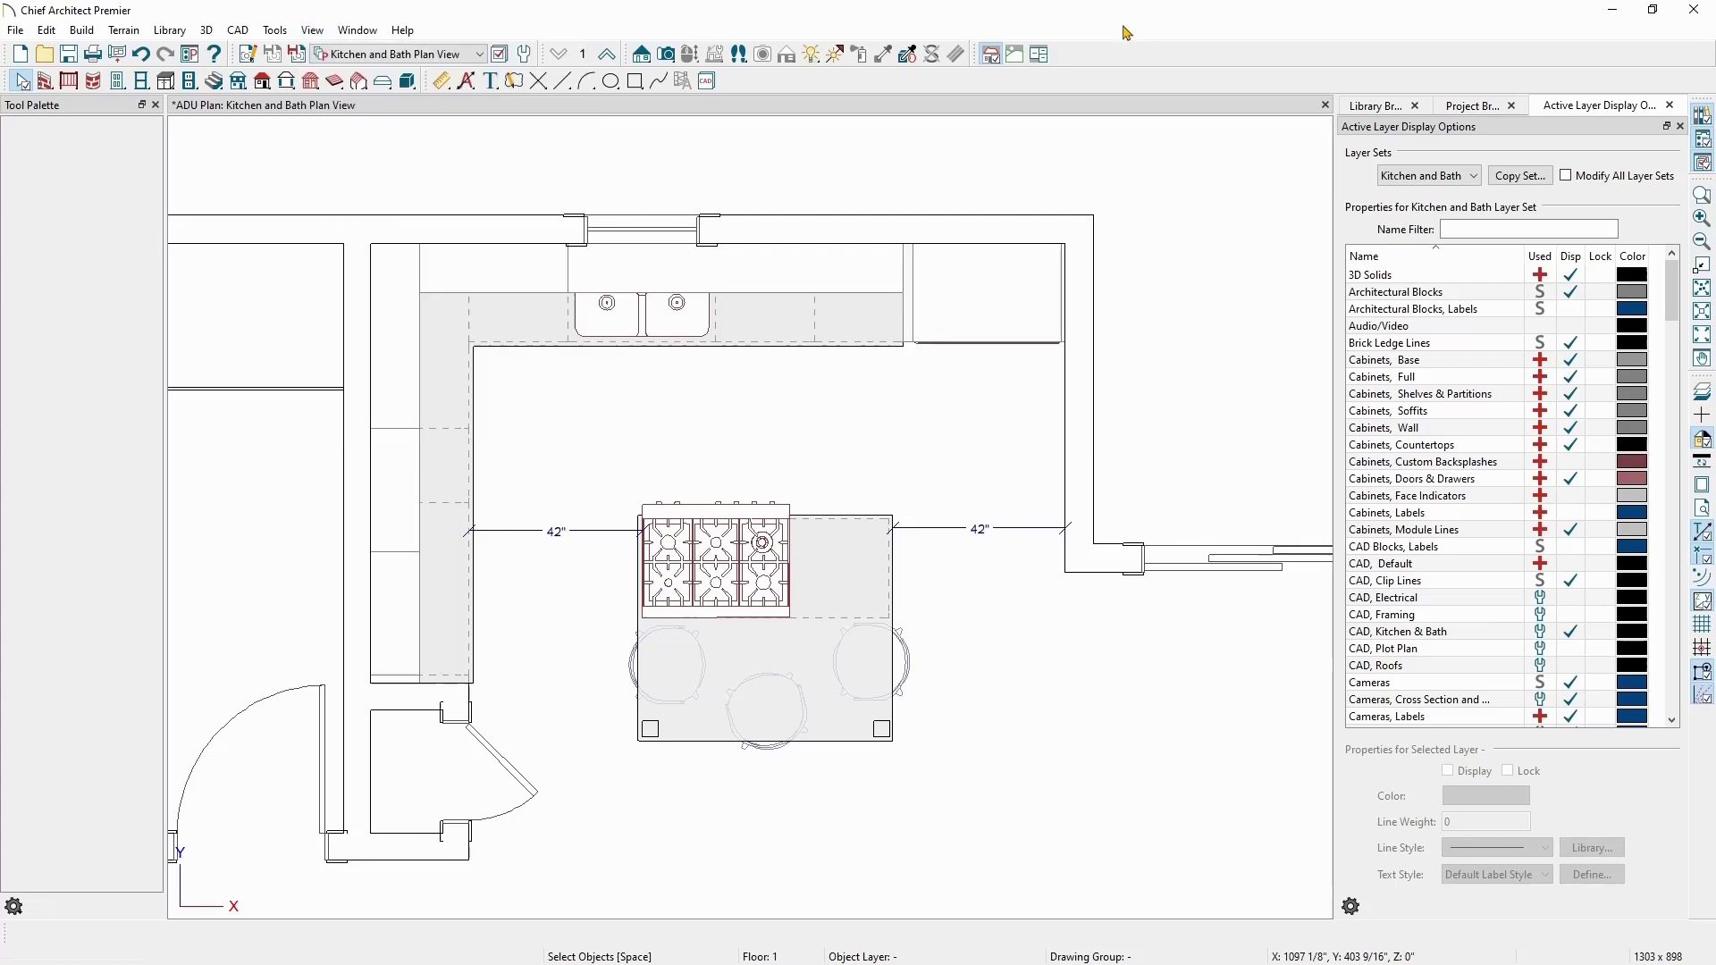
pyautogui.click(1702, 165)
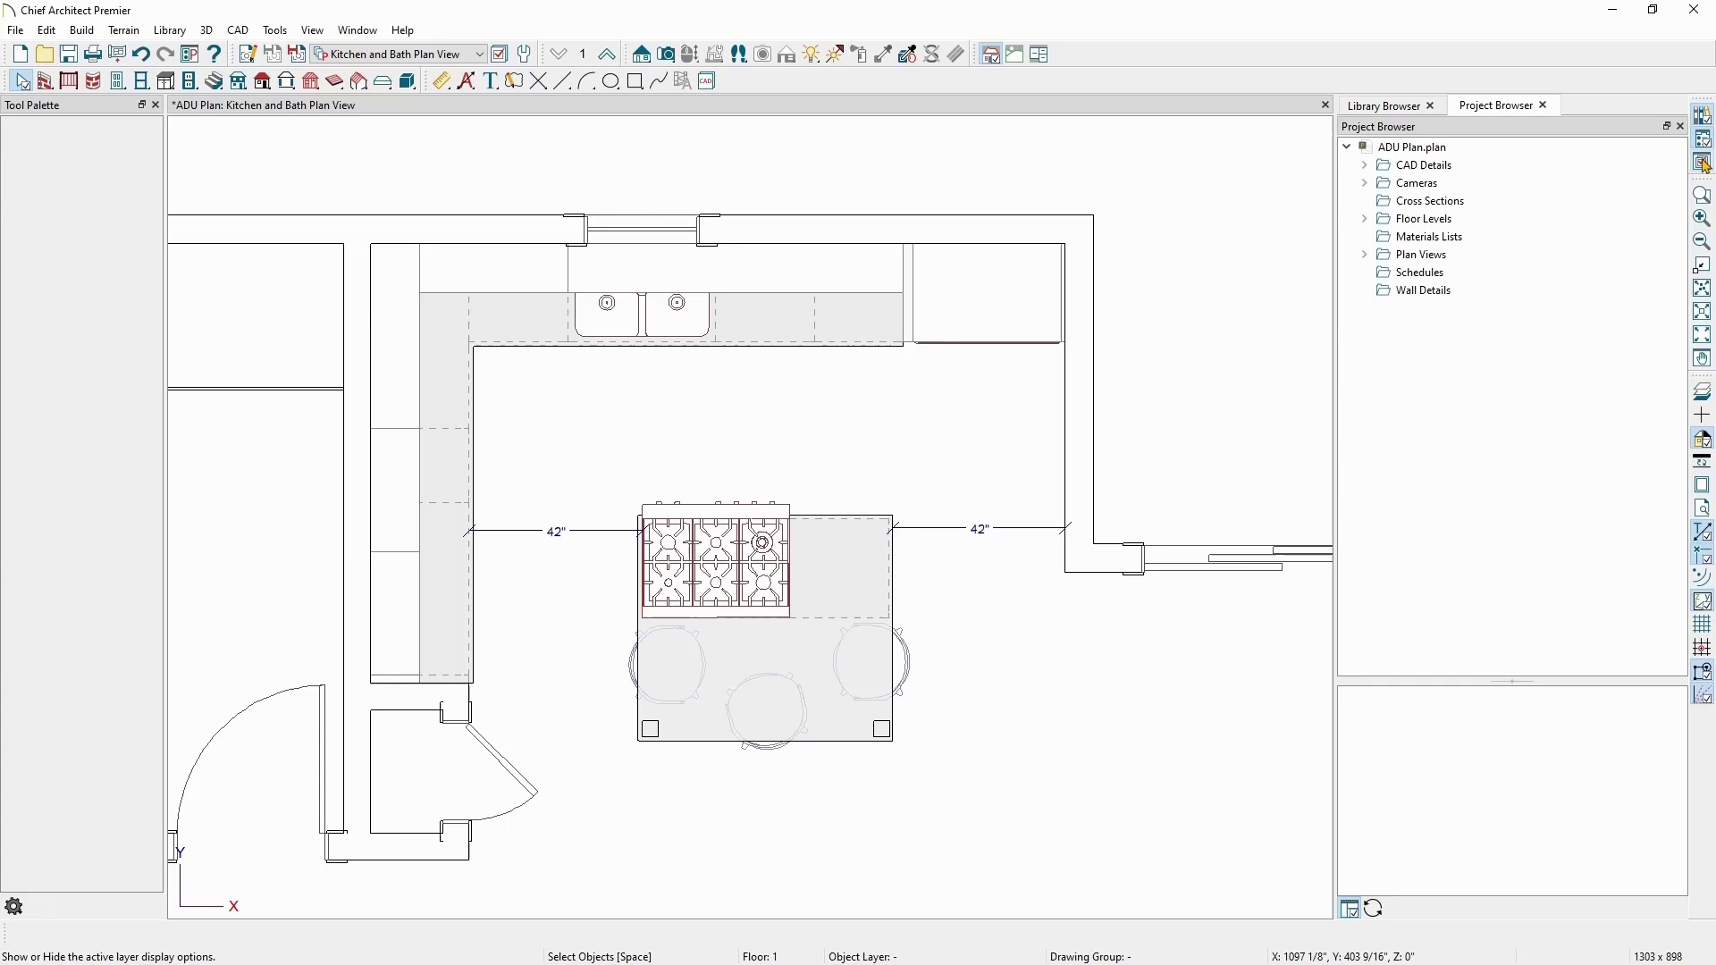
pyautogui.click(1702, 168)
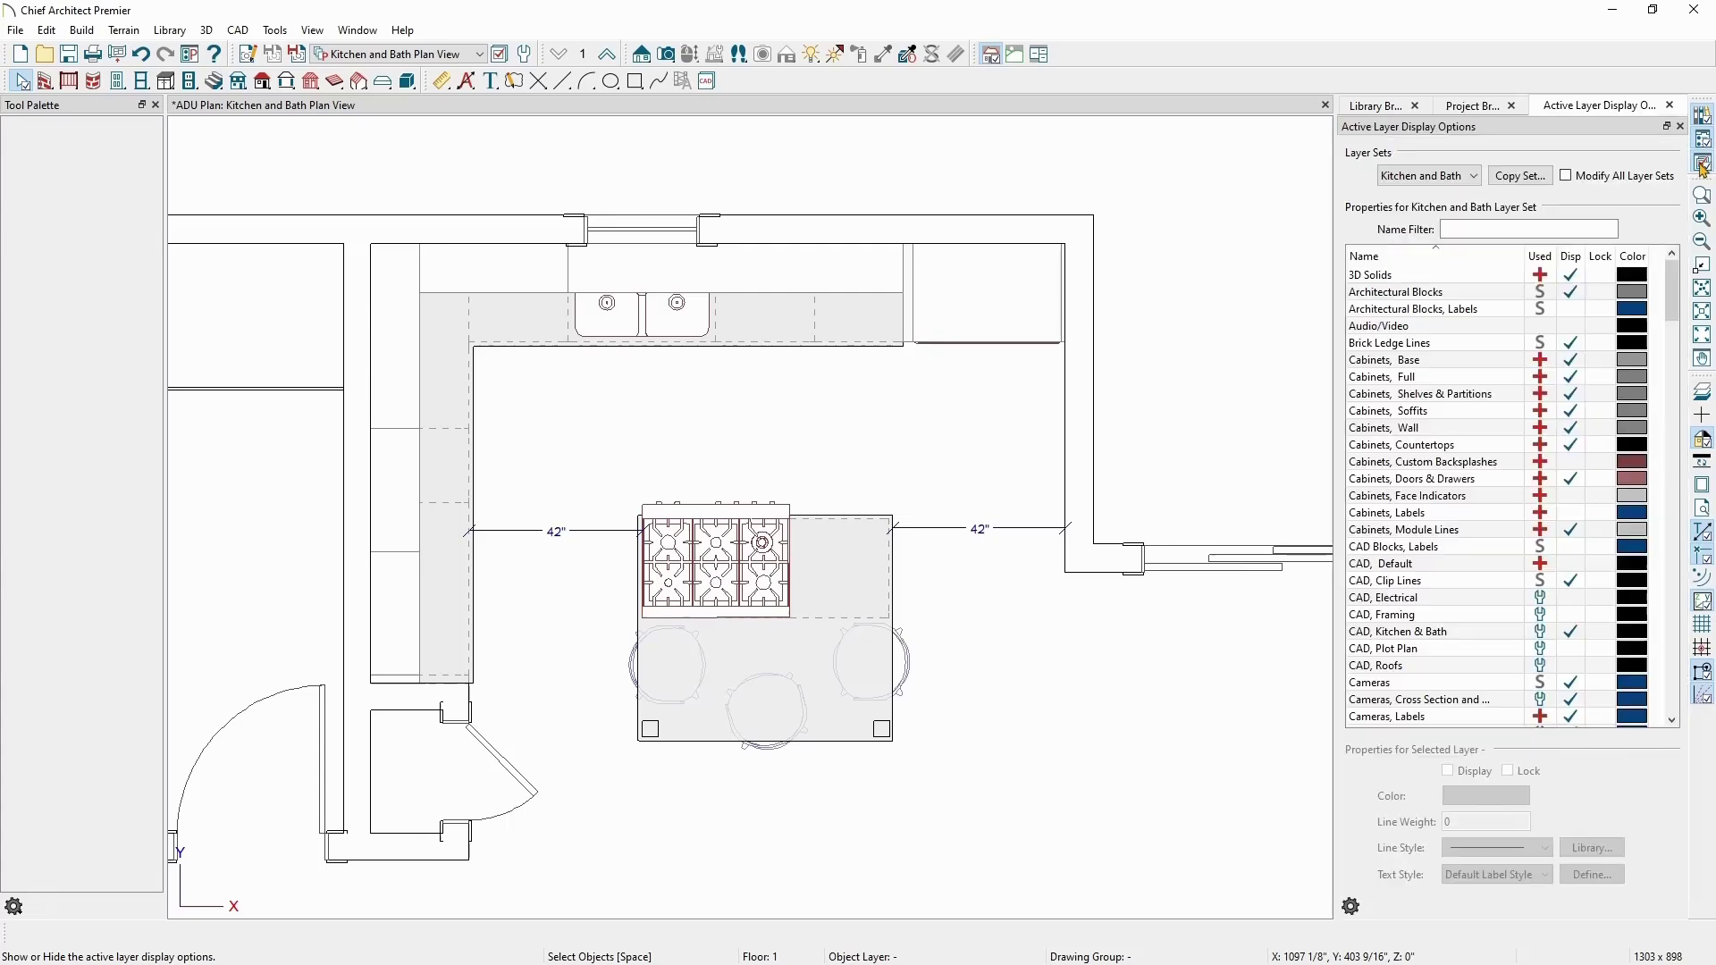
pyautogui.rightClick(1166, 69)
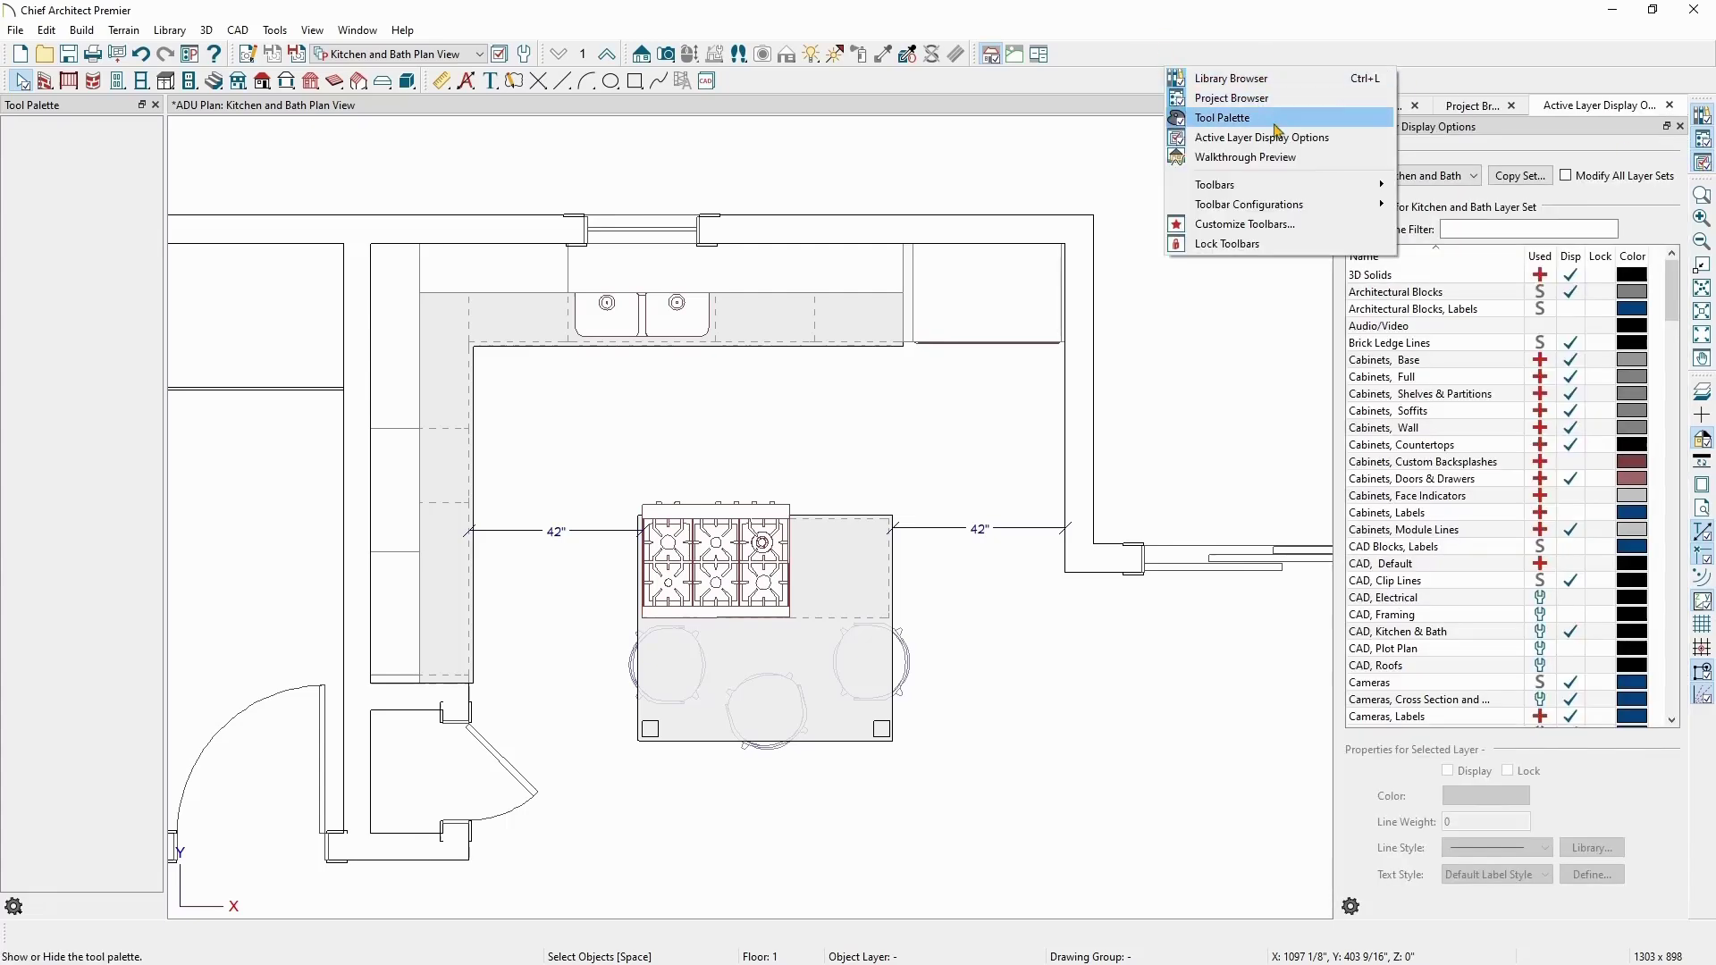
pyautogui.click(1238, 137)
pyautogui.rightClick(1217, 64)
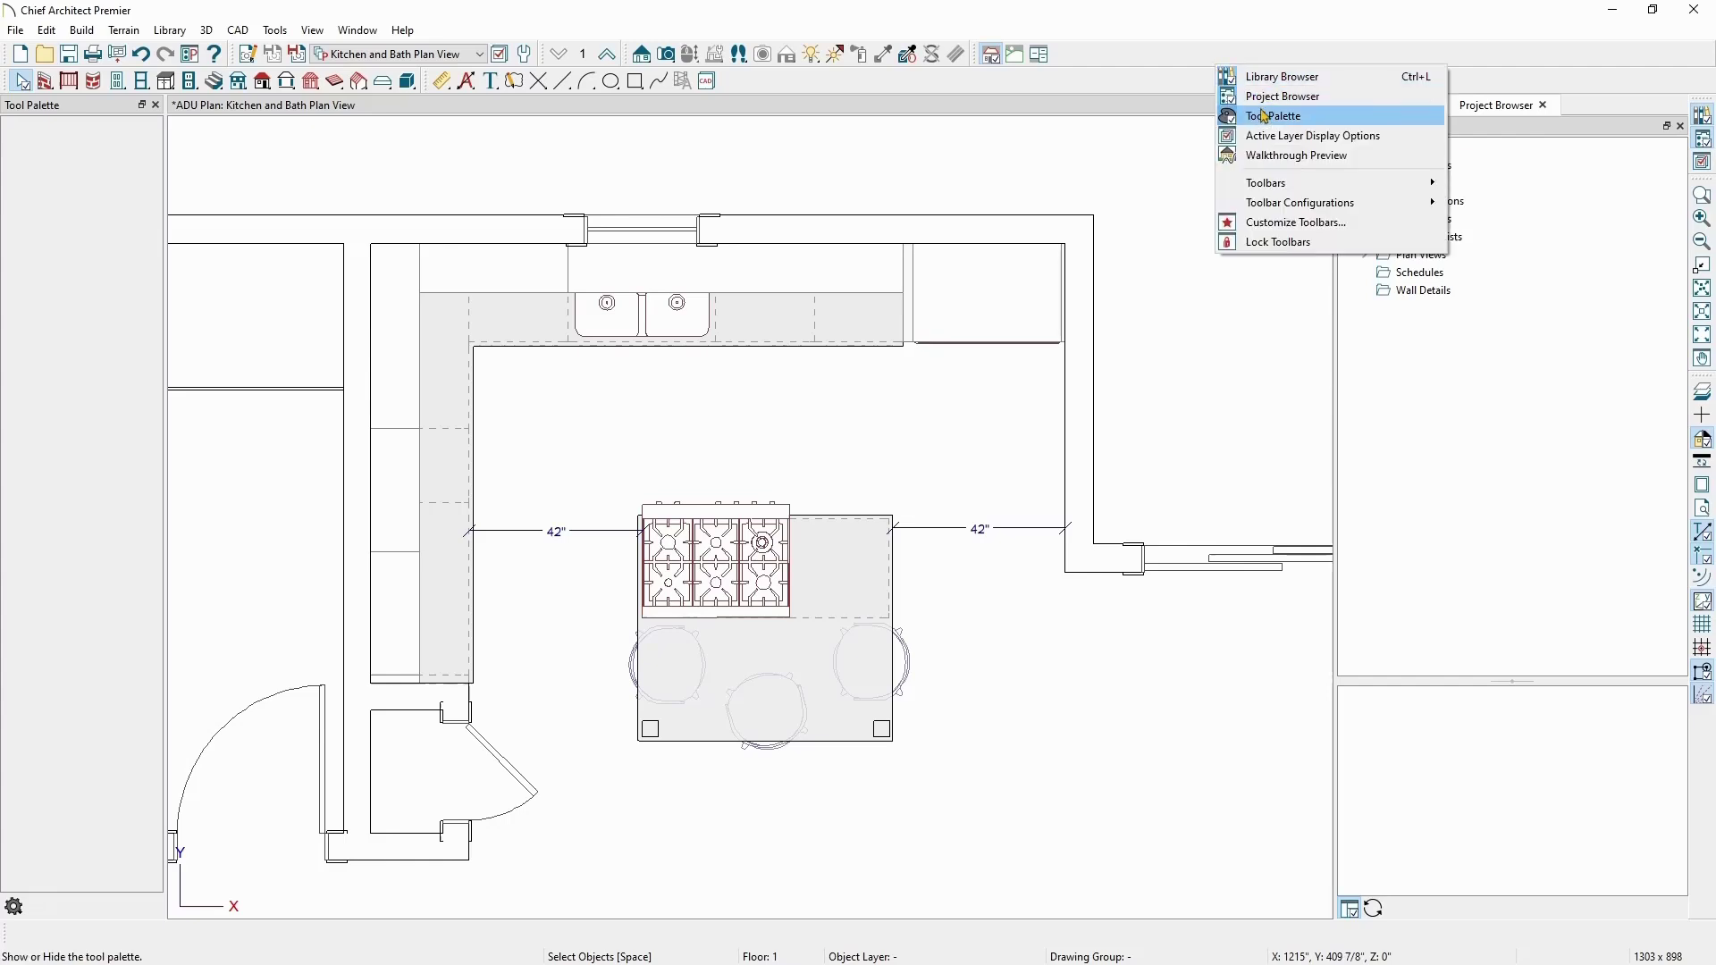
pyautogui.click(1273, 136)
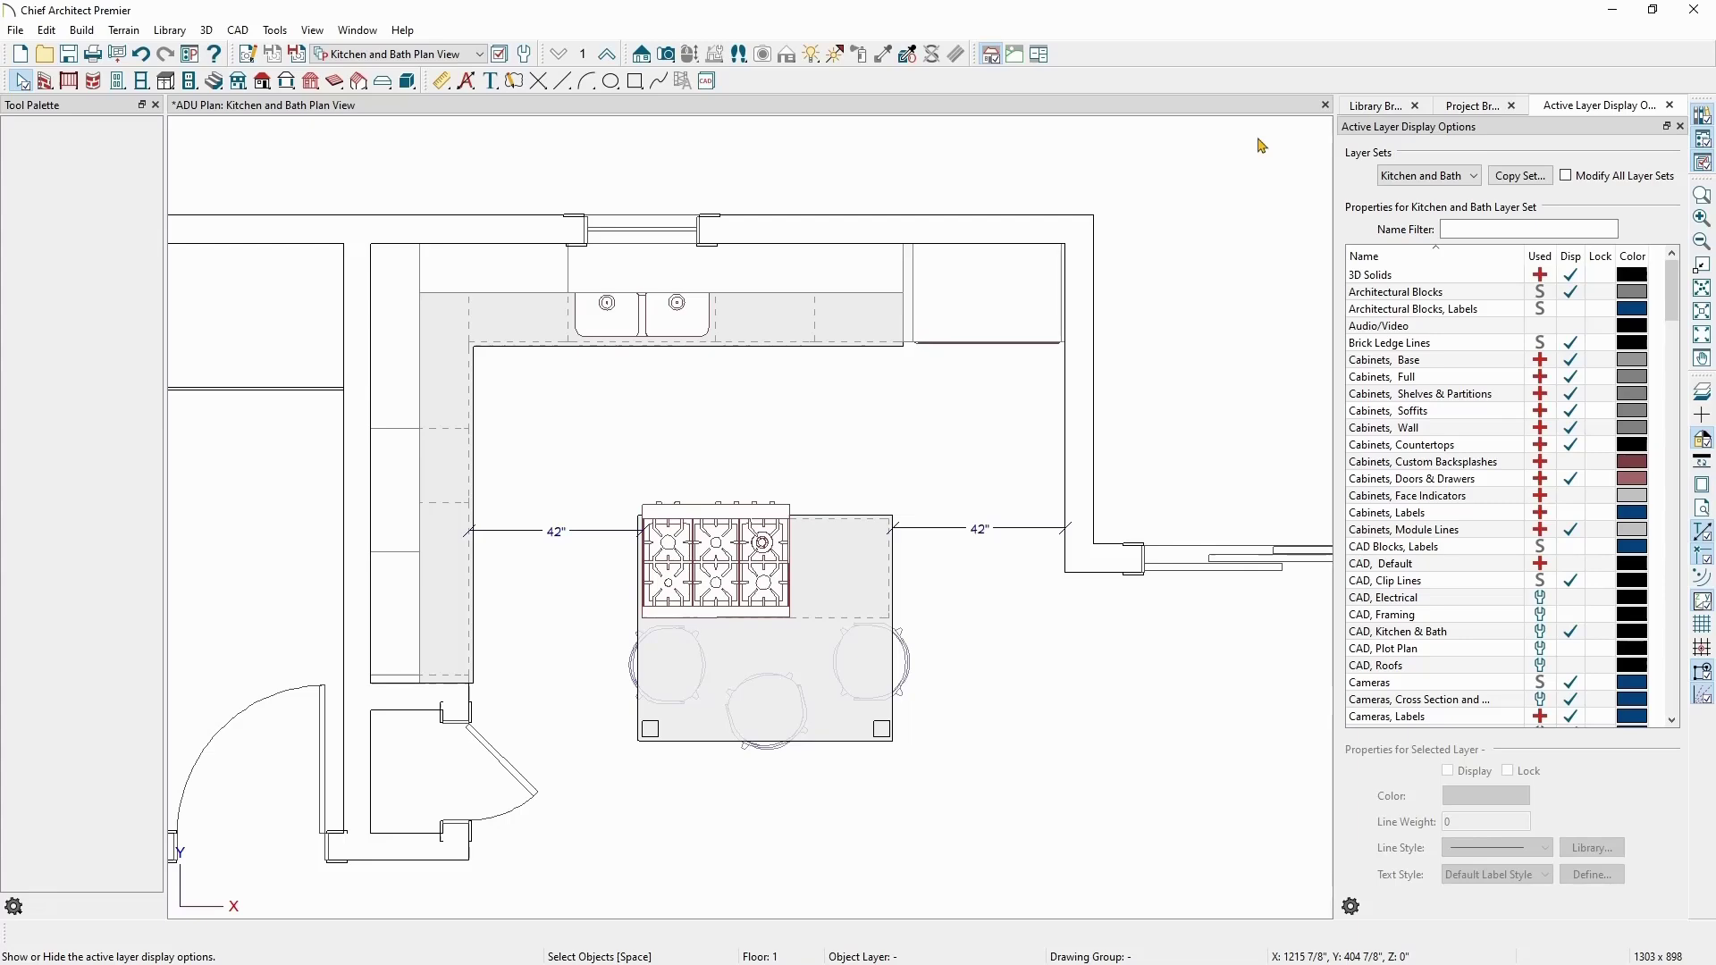
# Undock and redock the Active Layer Display Options window, placing it ahead of the Library Browser and Project Browser.
pyautogui.moveTo(1519, 141); pyautogui.dragTo(372, 154)
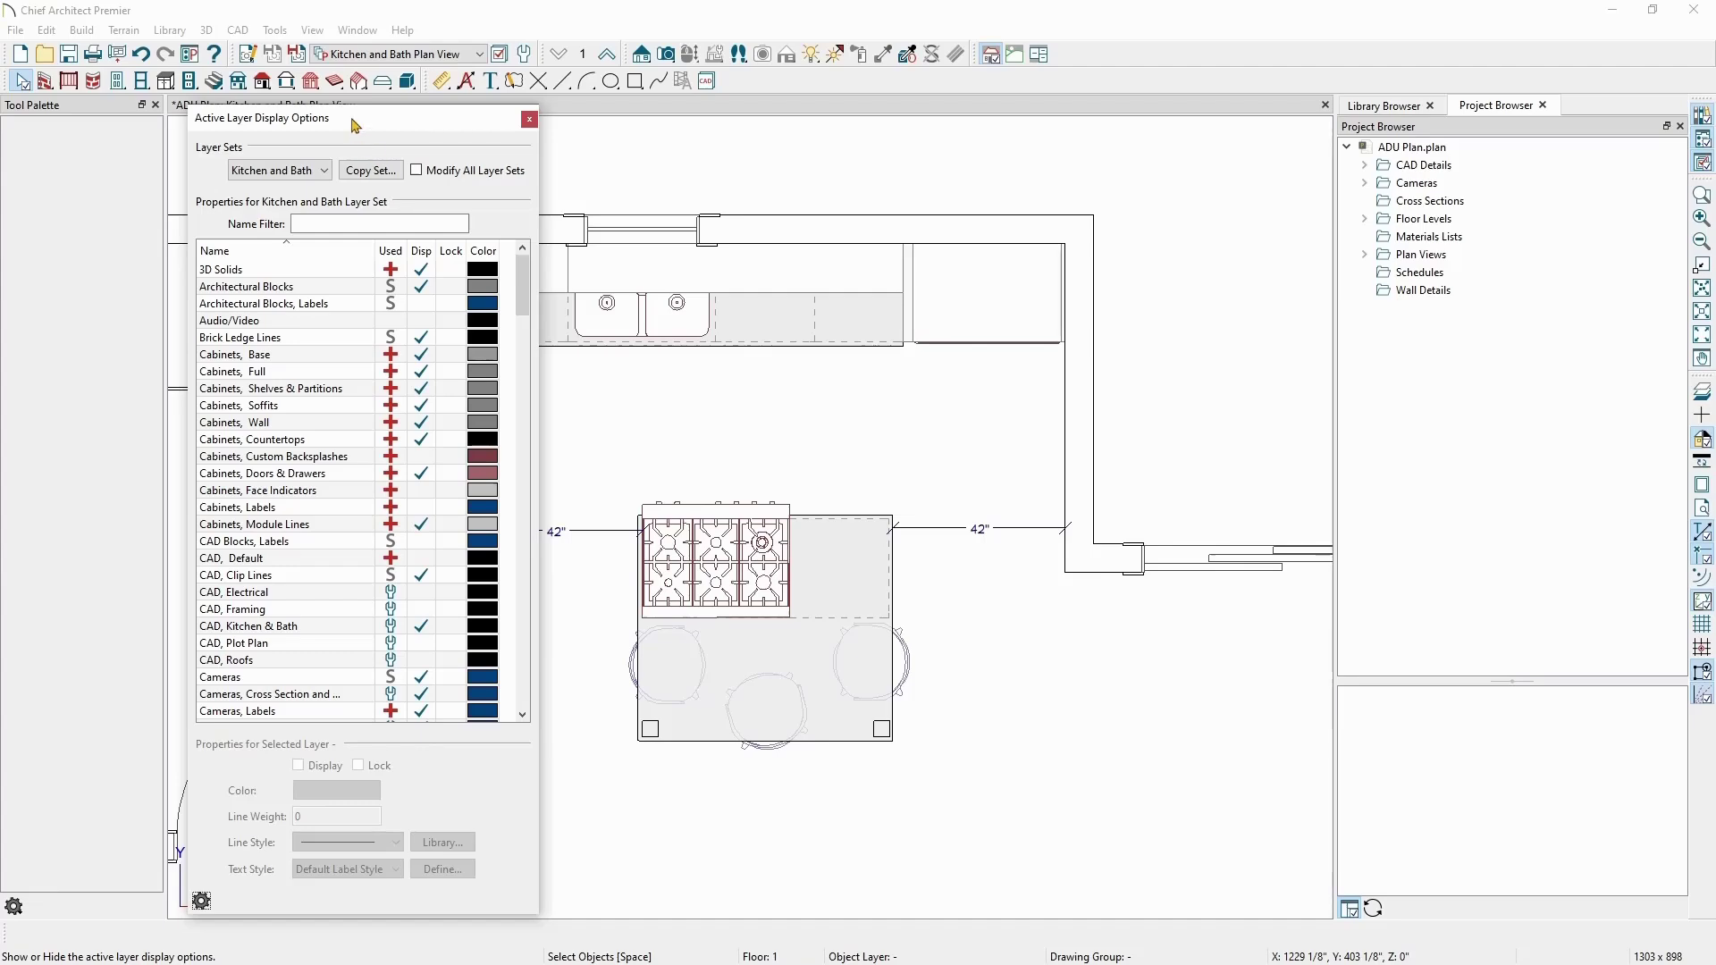
pyautogui.doubleClick(355, 125)
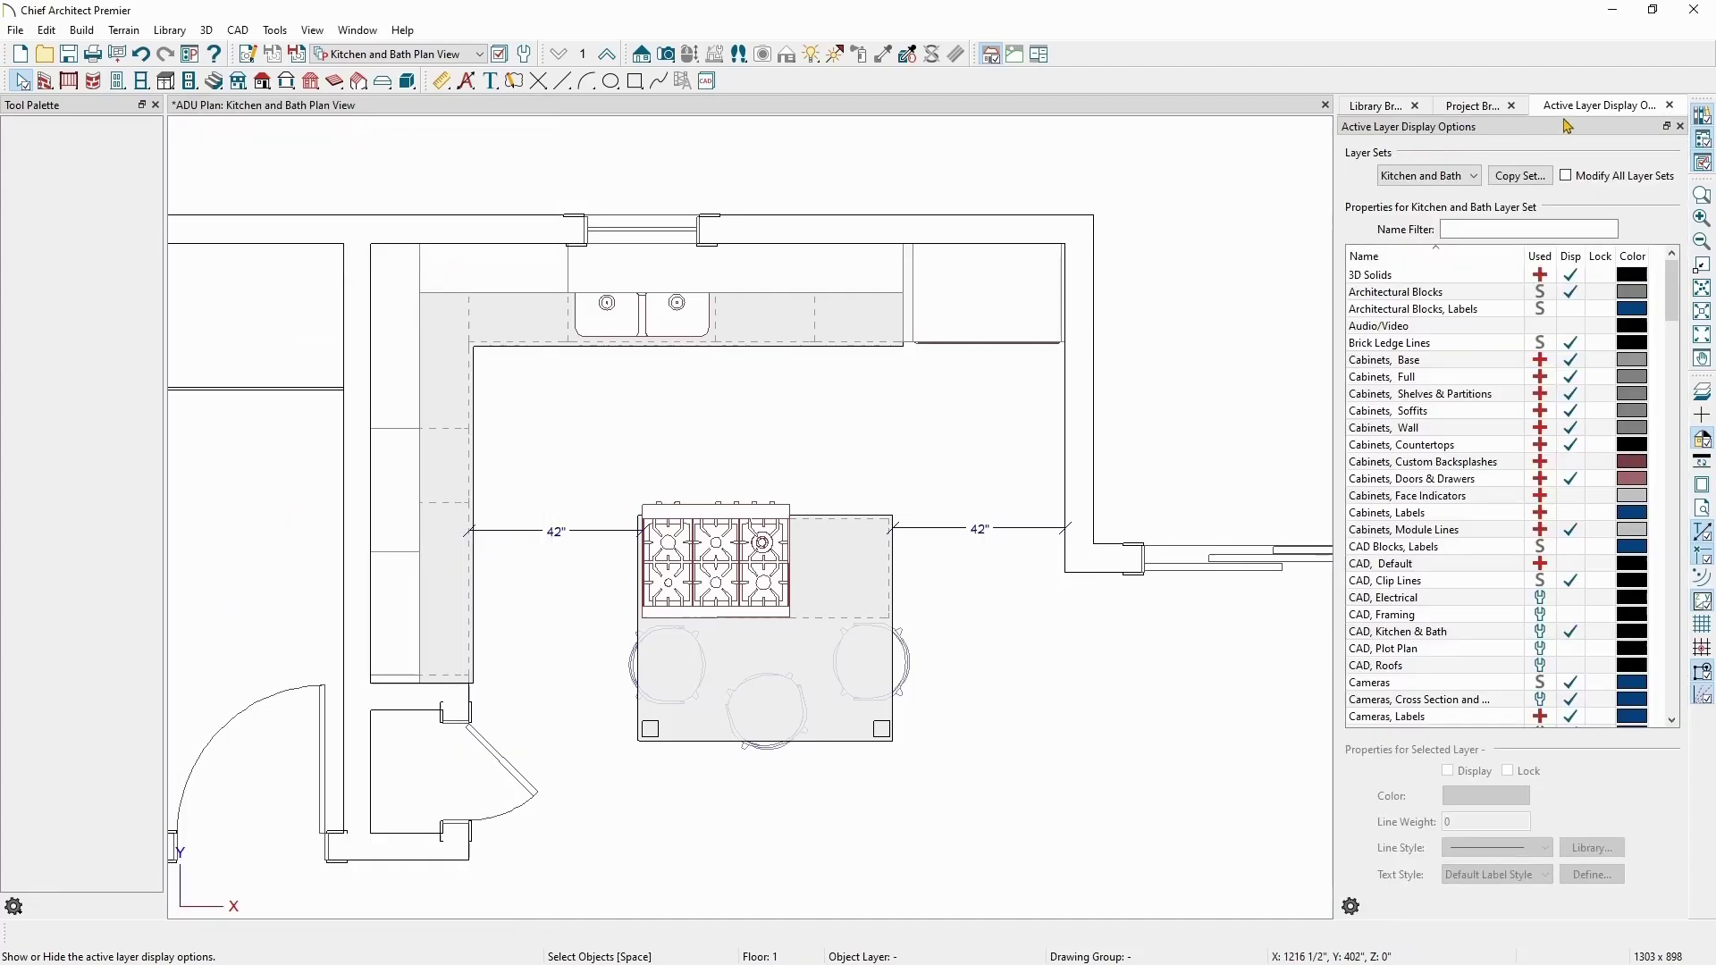
pyautogui.moveTo(1565, 126); pyautogui.dragTo(1542, 282)
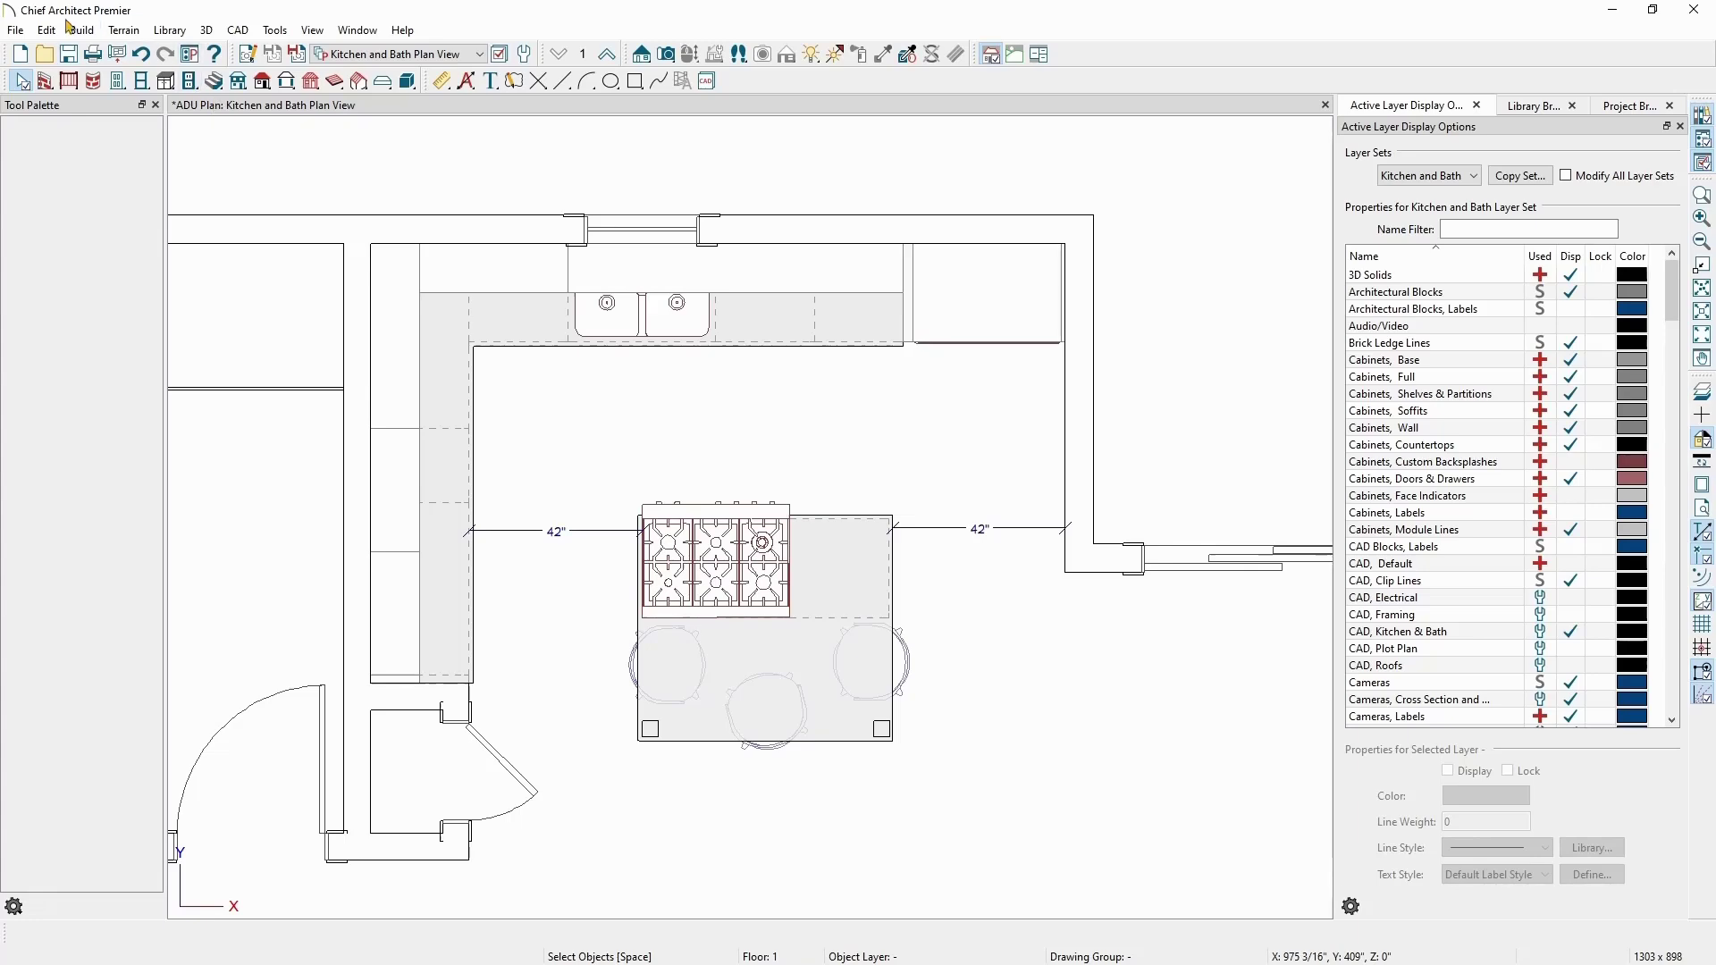
# Examine the Reset Options in the preferences, including the one for side windows, and close the dialog.
pyautogui.click(47, 29)
pyautogui.click(120, 491)
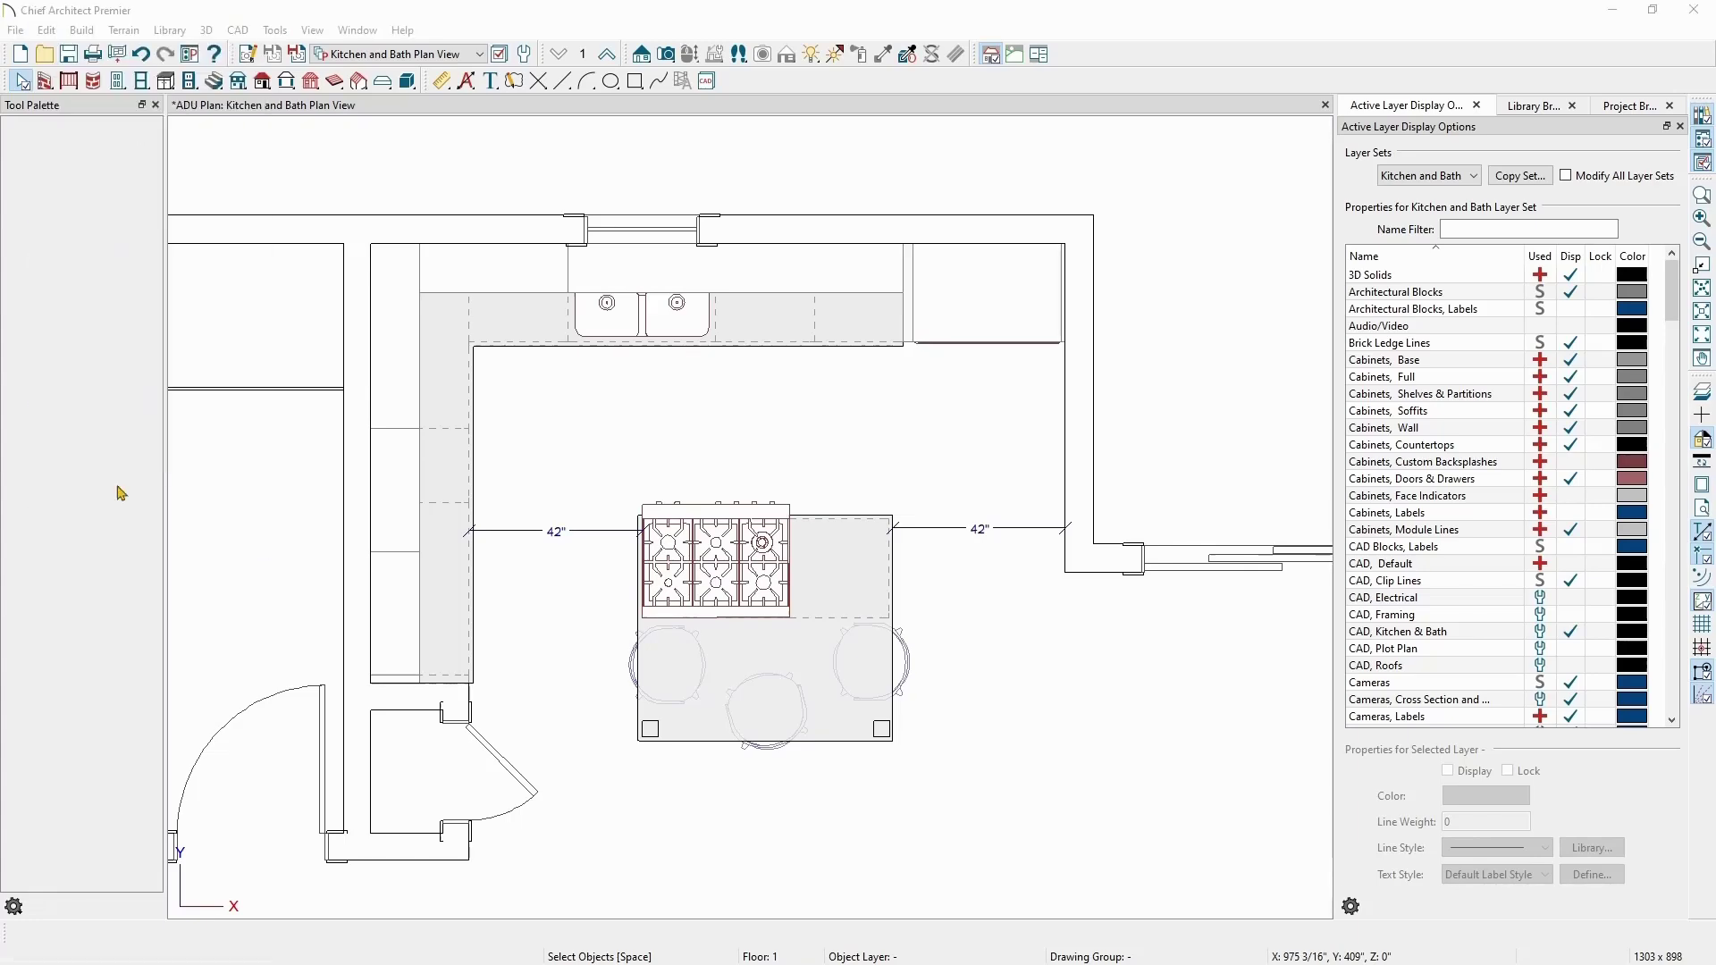
pyautogui.click(517, 432)
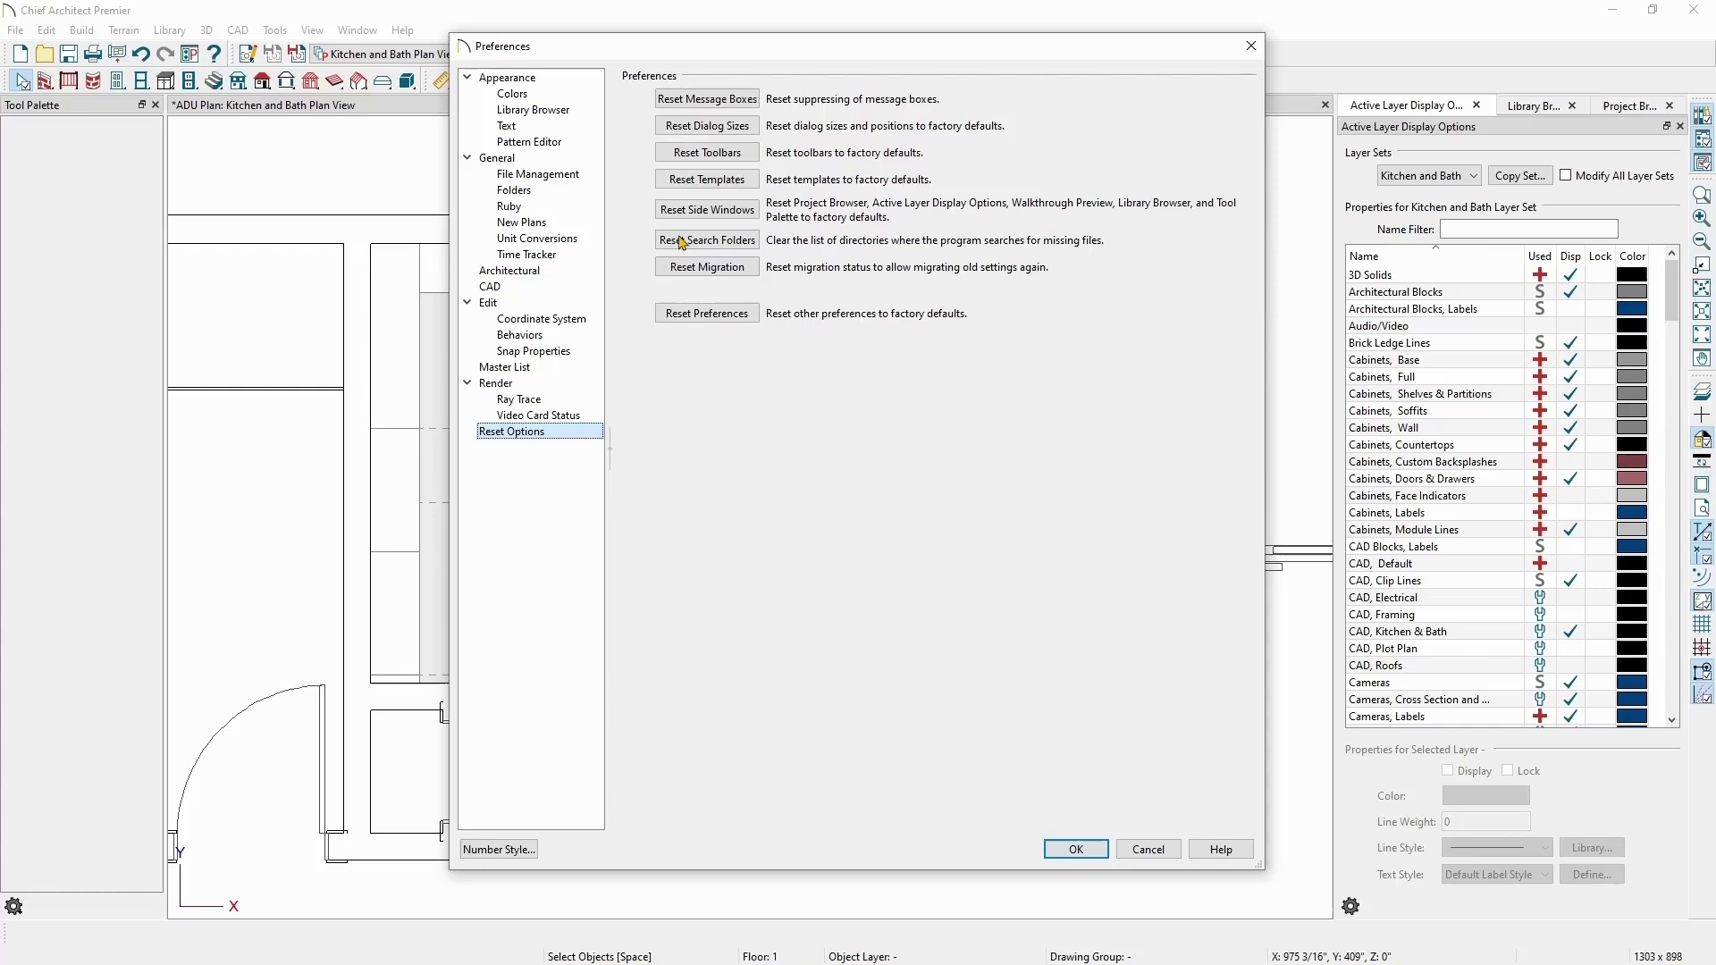
pyautogui.click(755, 211)
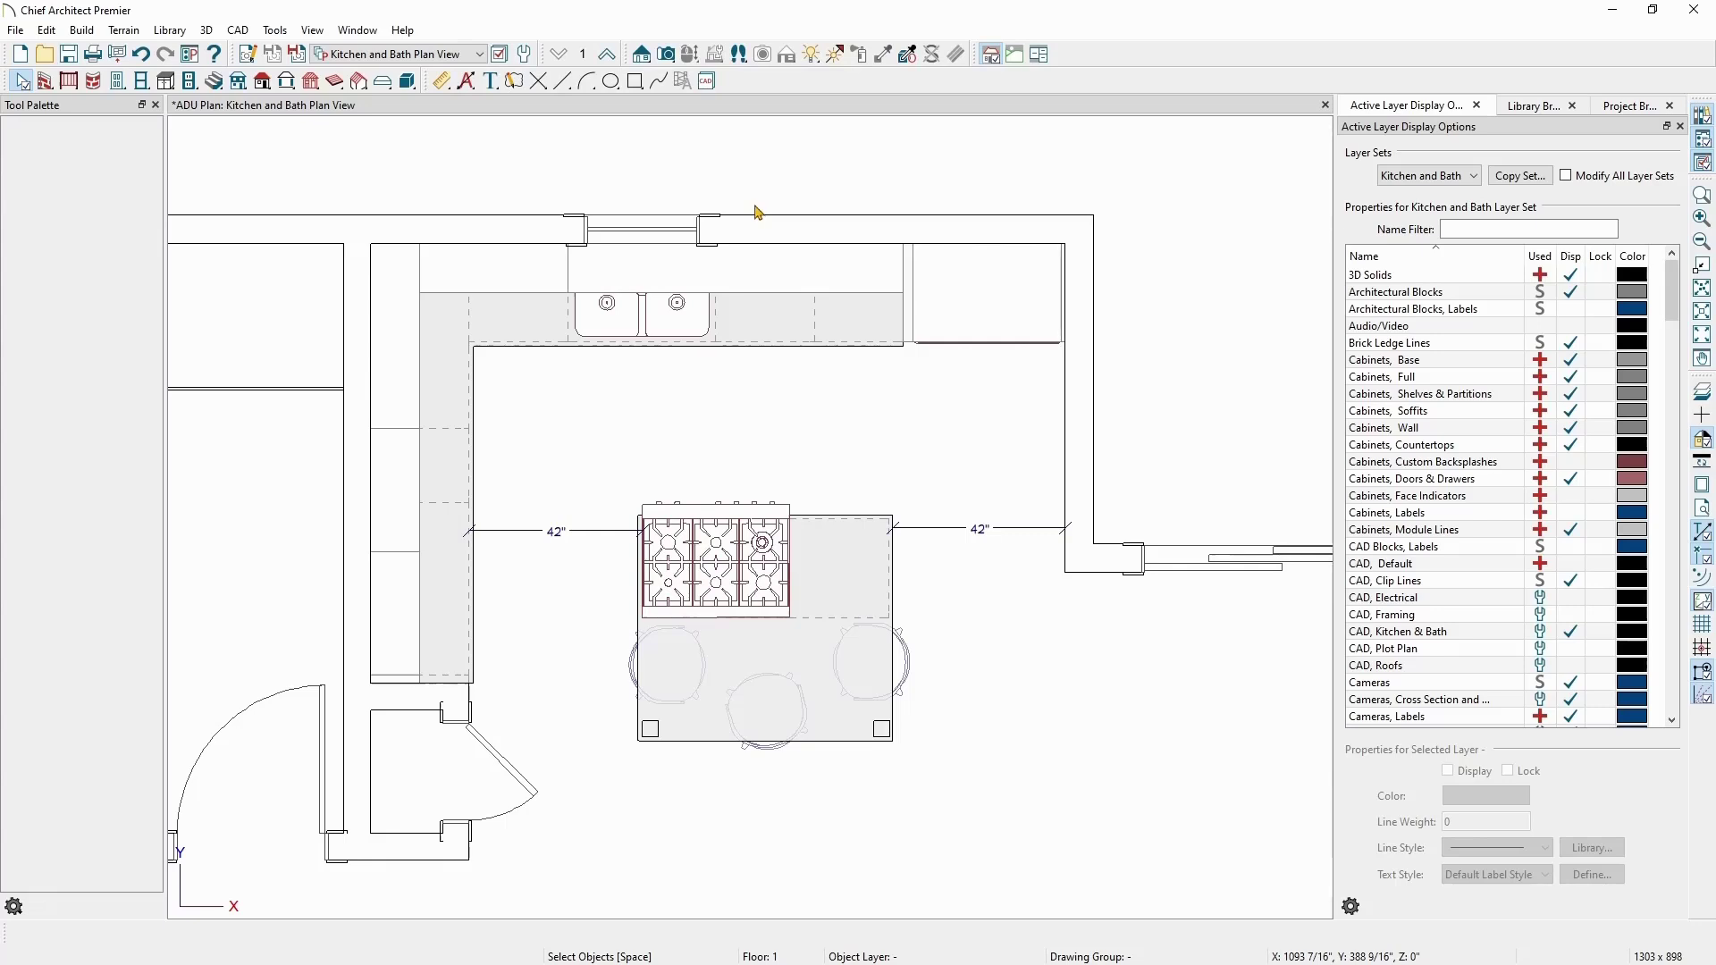
# Select the base cabinet just right of the sink and switch its "Cabinets, Base" layer's display off and on again.
pyautogui.click(765, 326)
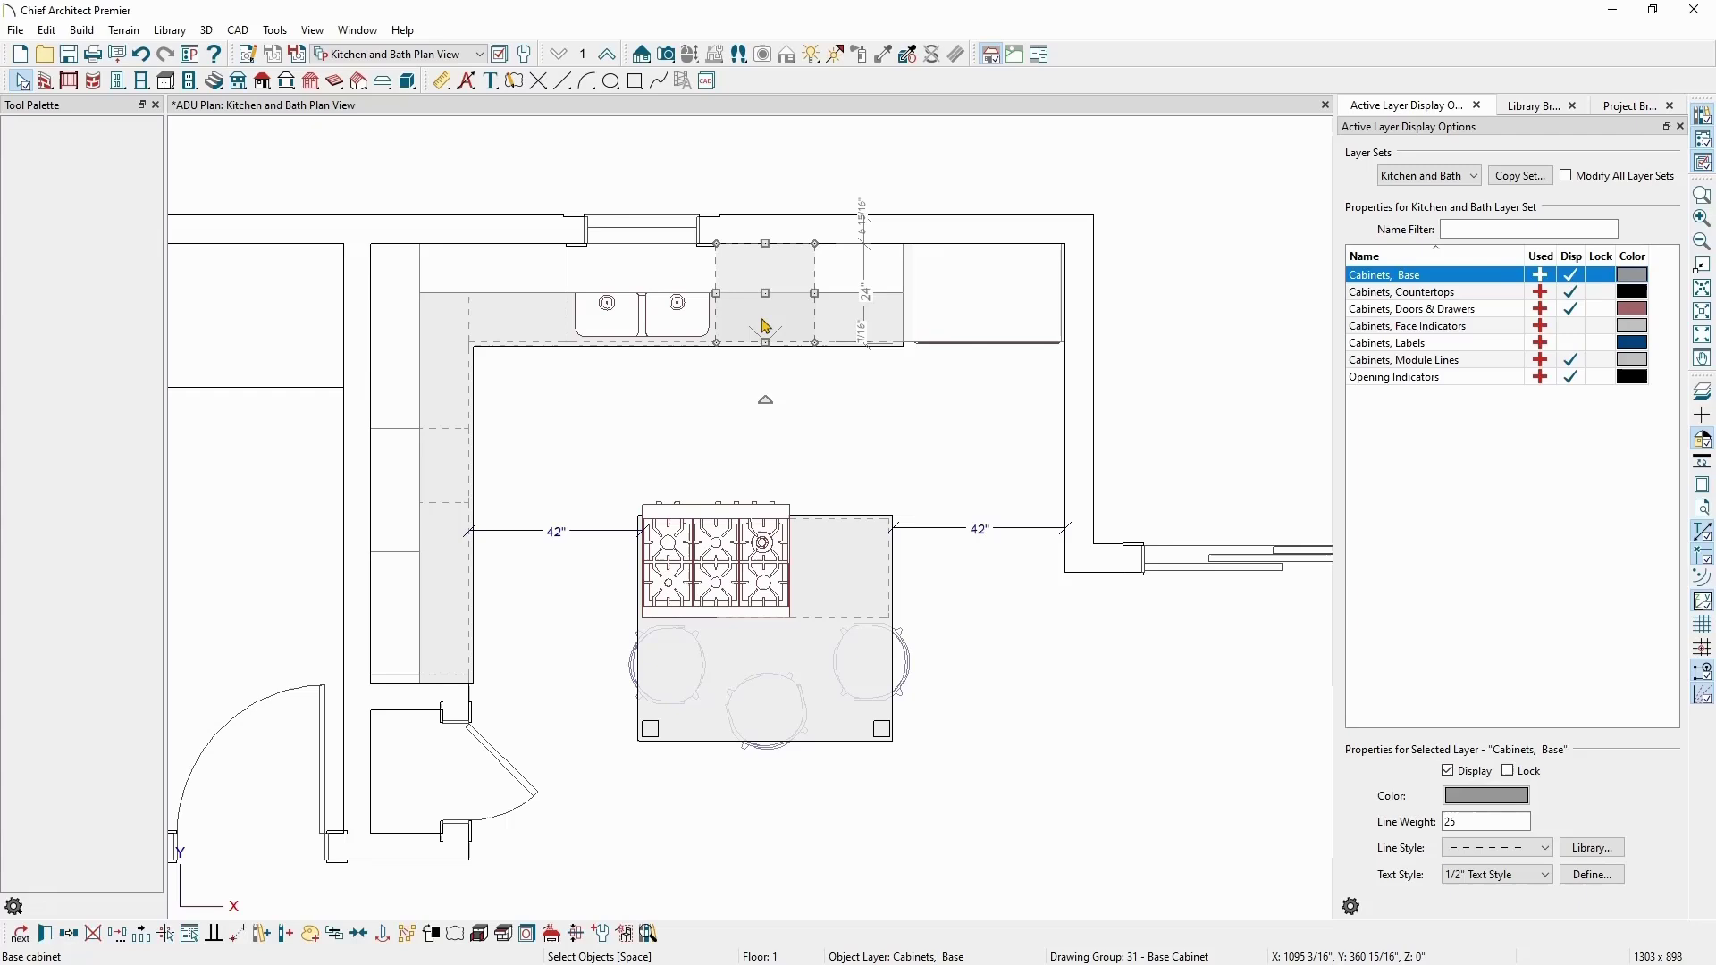
pyautogui.click(1571, 280)
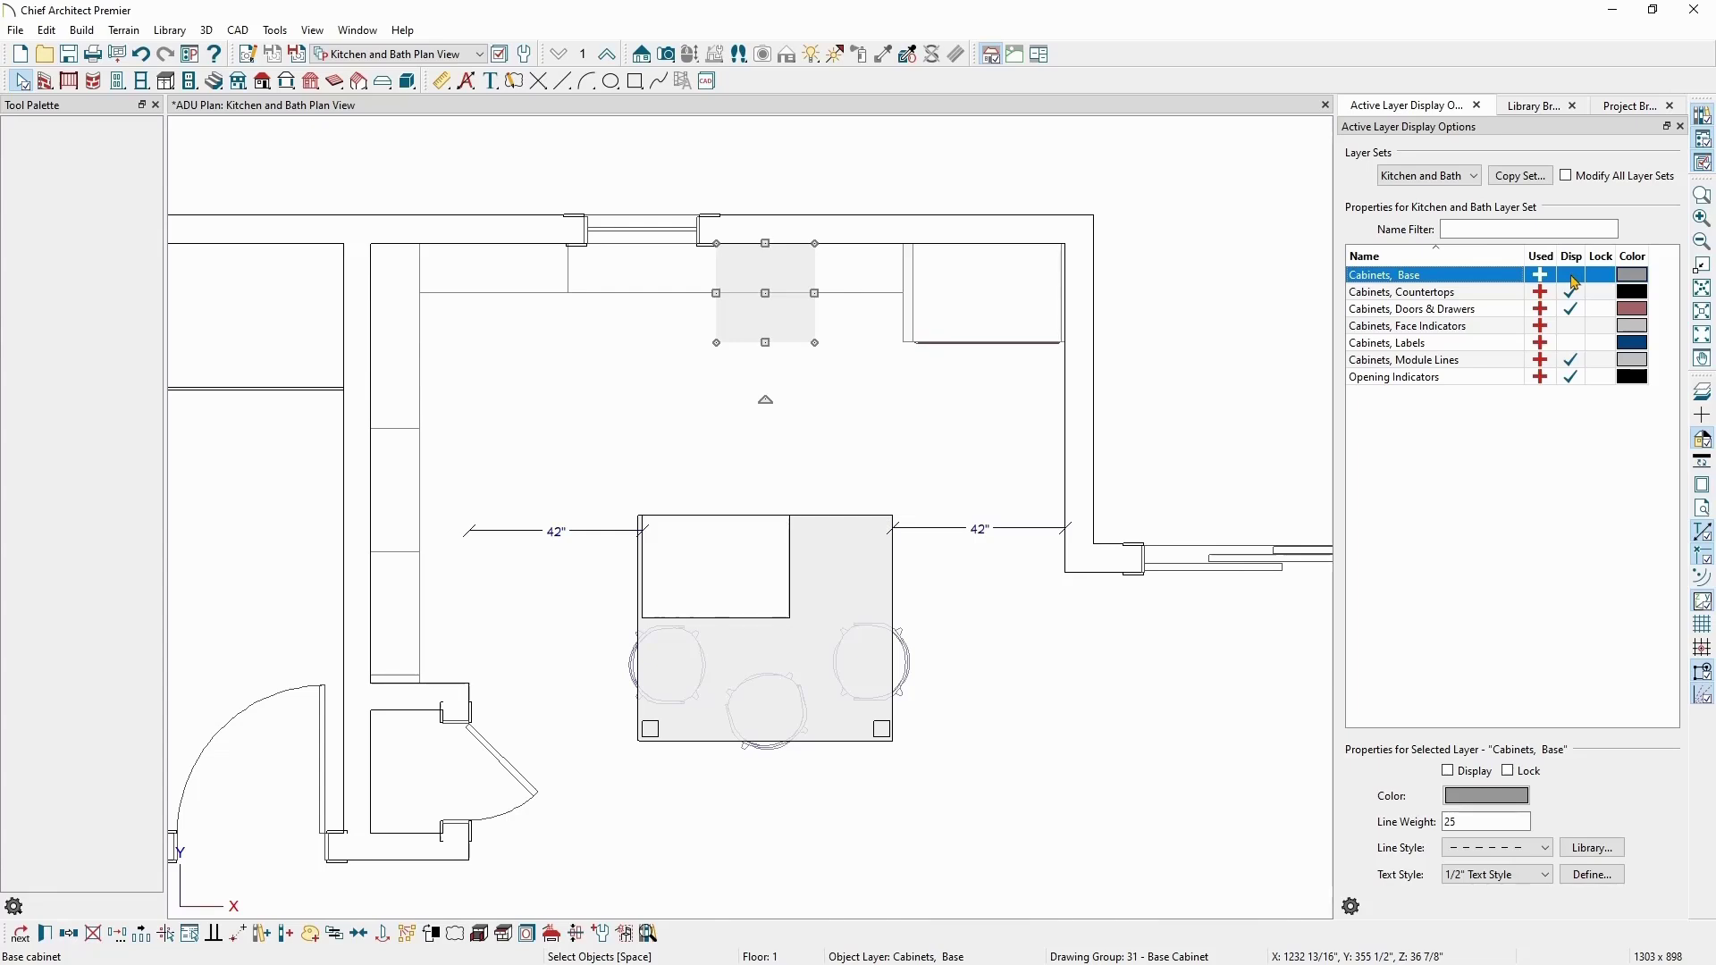
pyautogui.click(1572, 280)
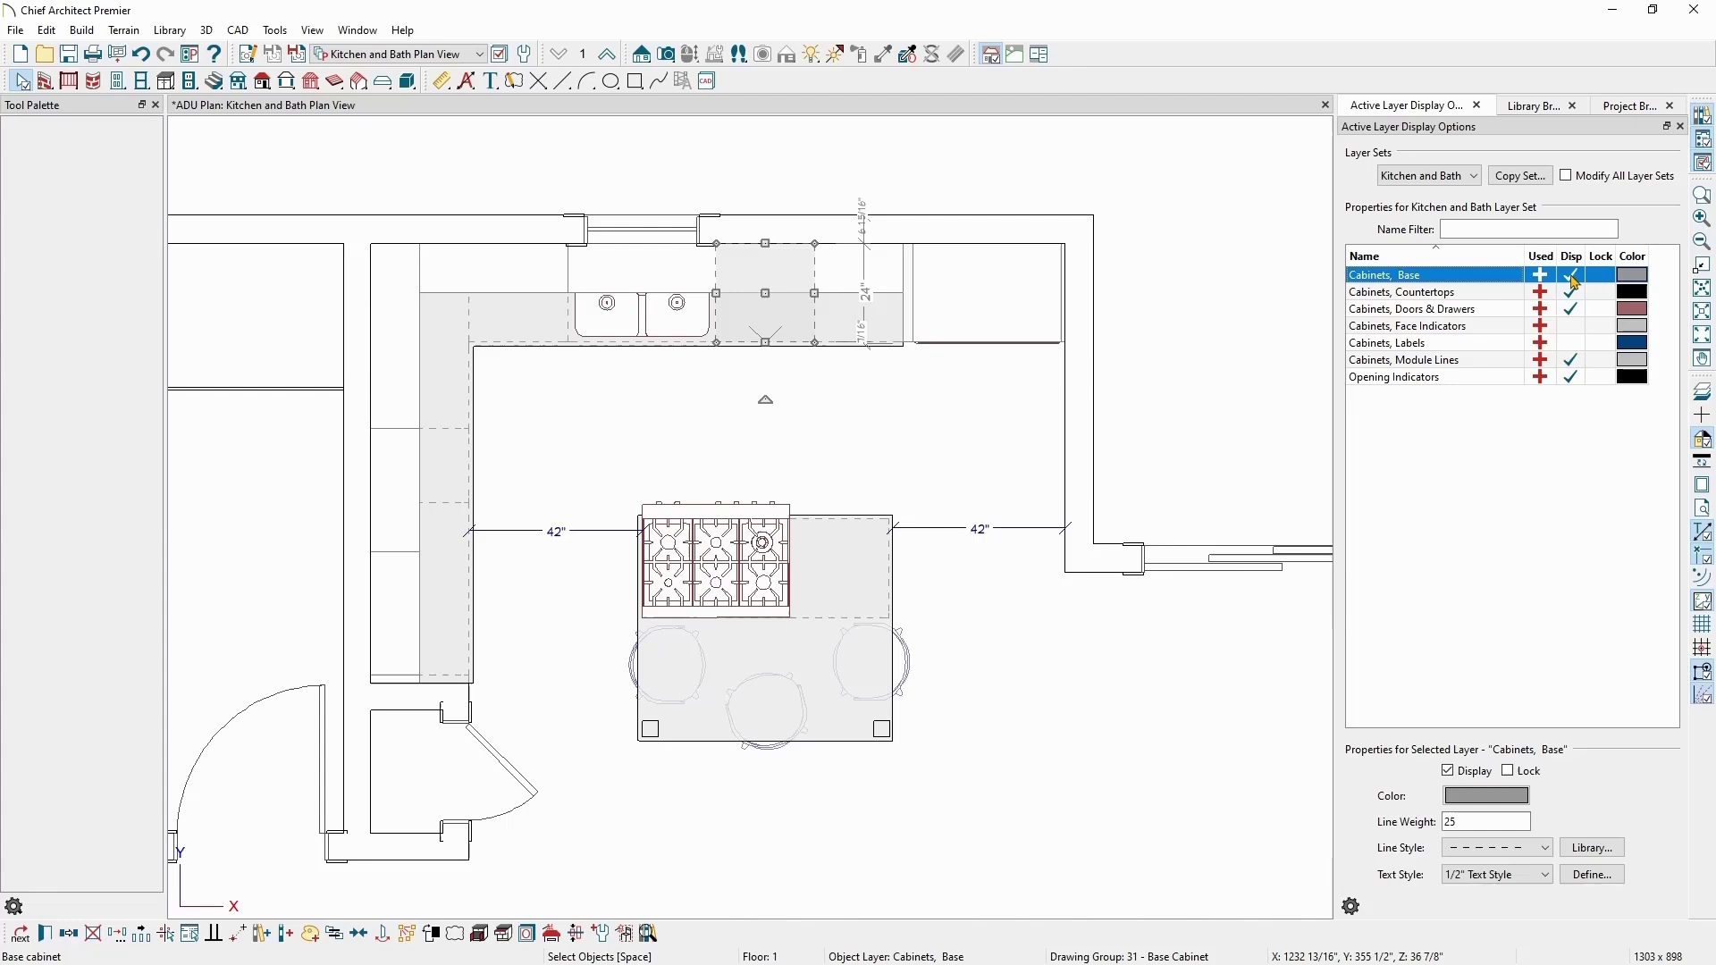
# Switch the display of the "Cabinets, Module Lines" layer off and on again, and deselect the cabinet.
pyautogui.click(1572, 360)
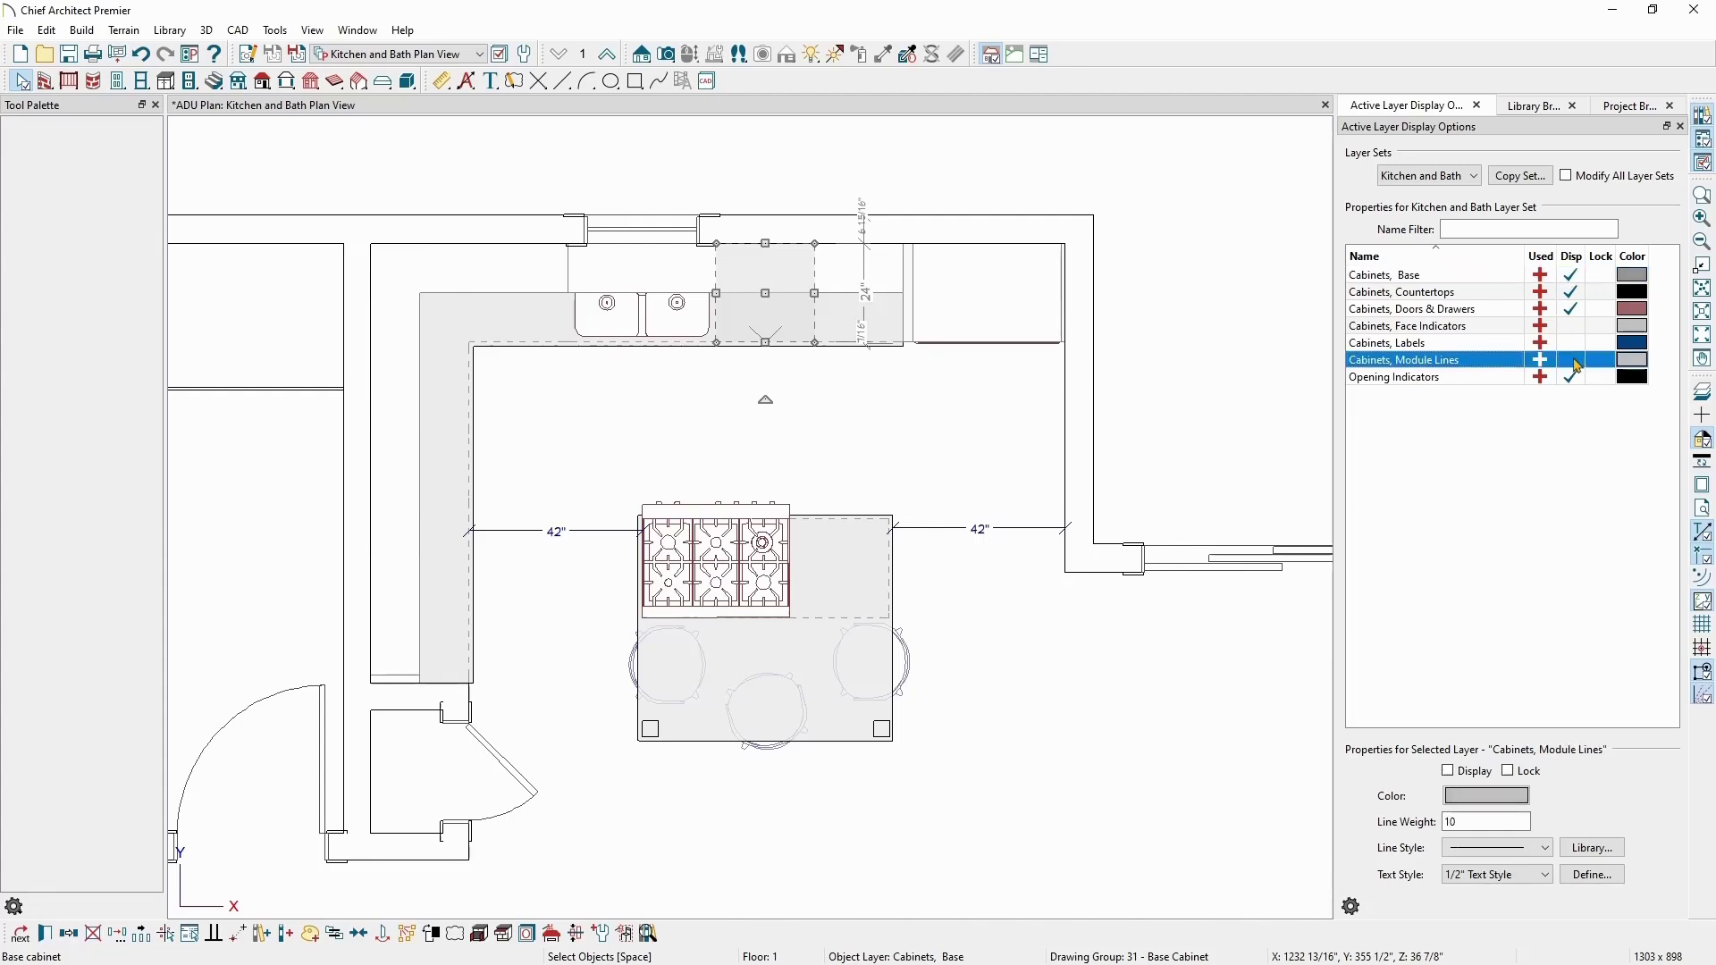
pyautogui.click(1571, 360)
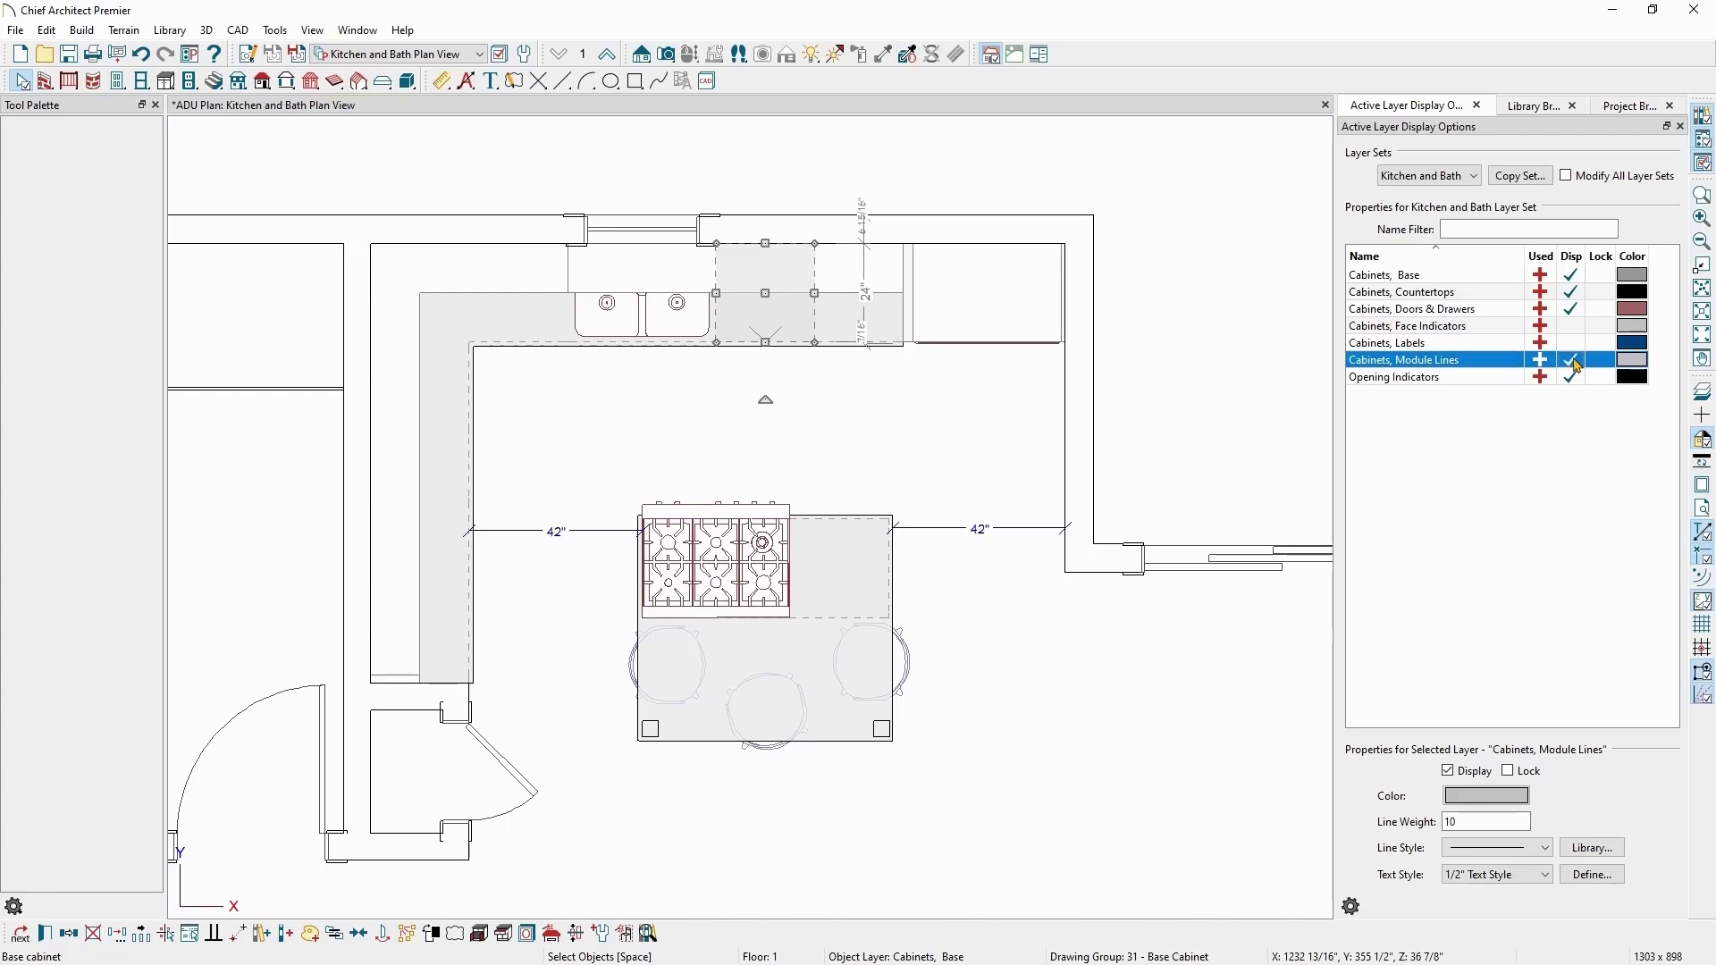
pyautogui.click(1256, 304)
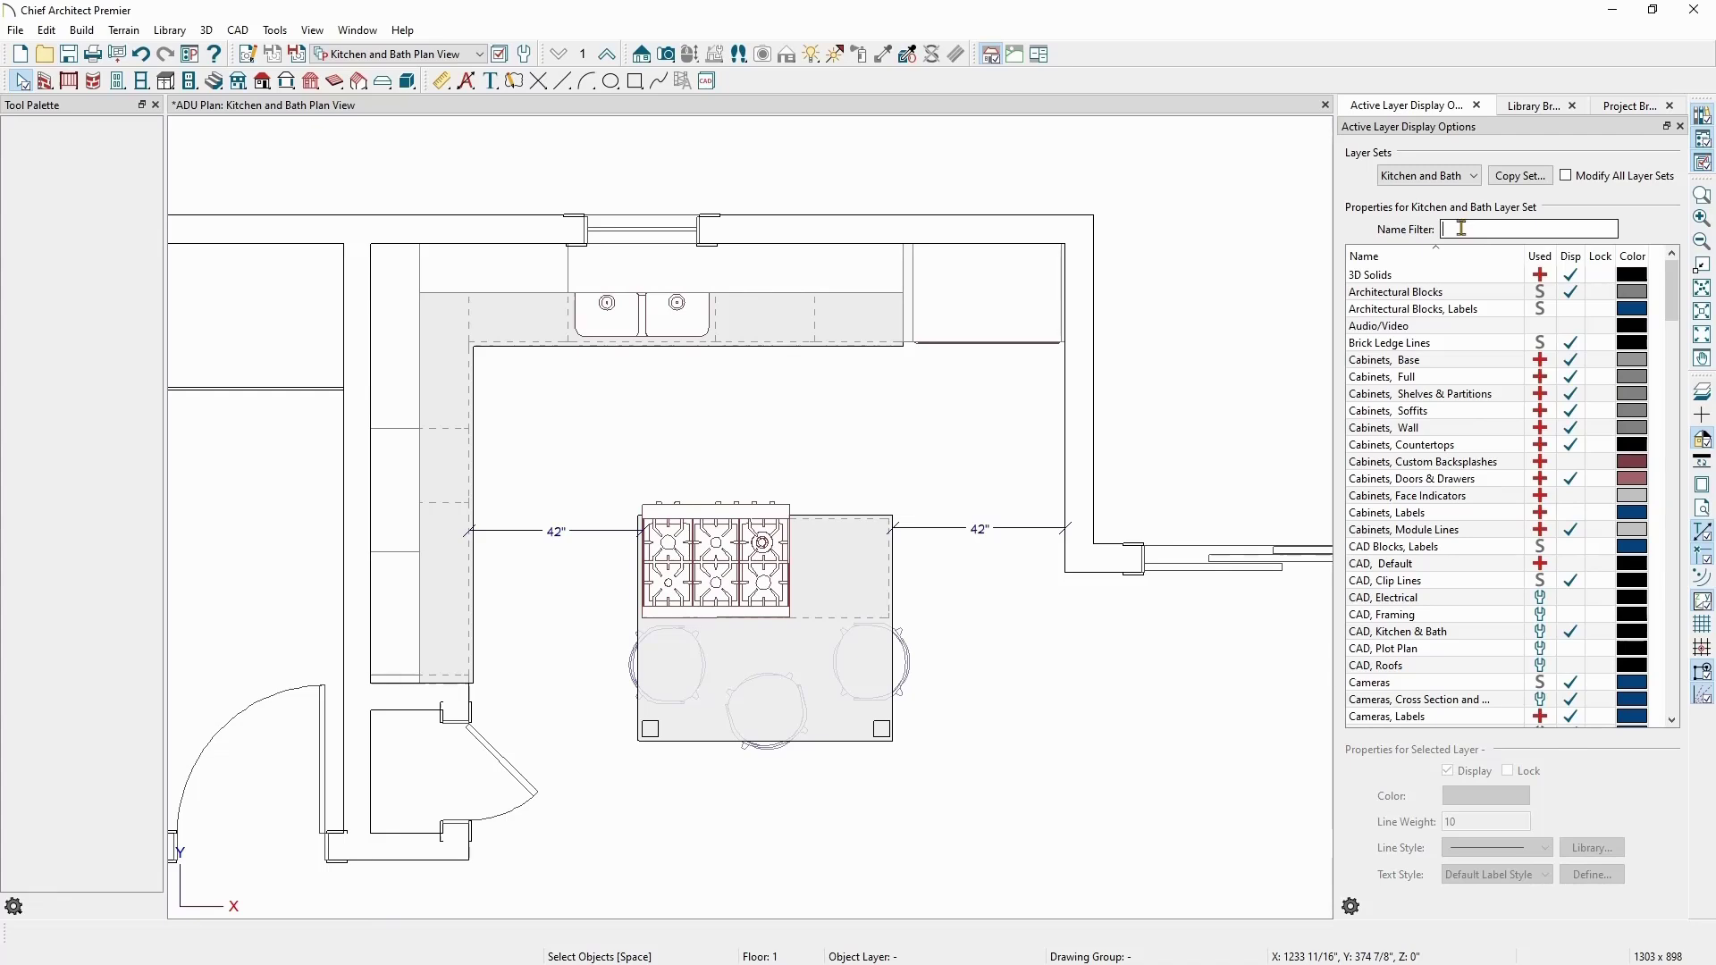
# Filter the layer list by the name "wall", and clear the filter.
pyautogui.click(1462, 229)
pyautogui.write('wall')
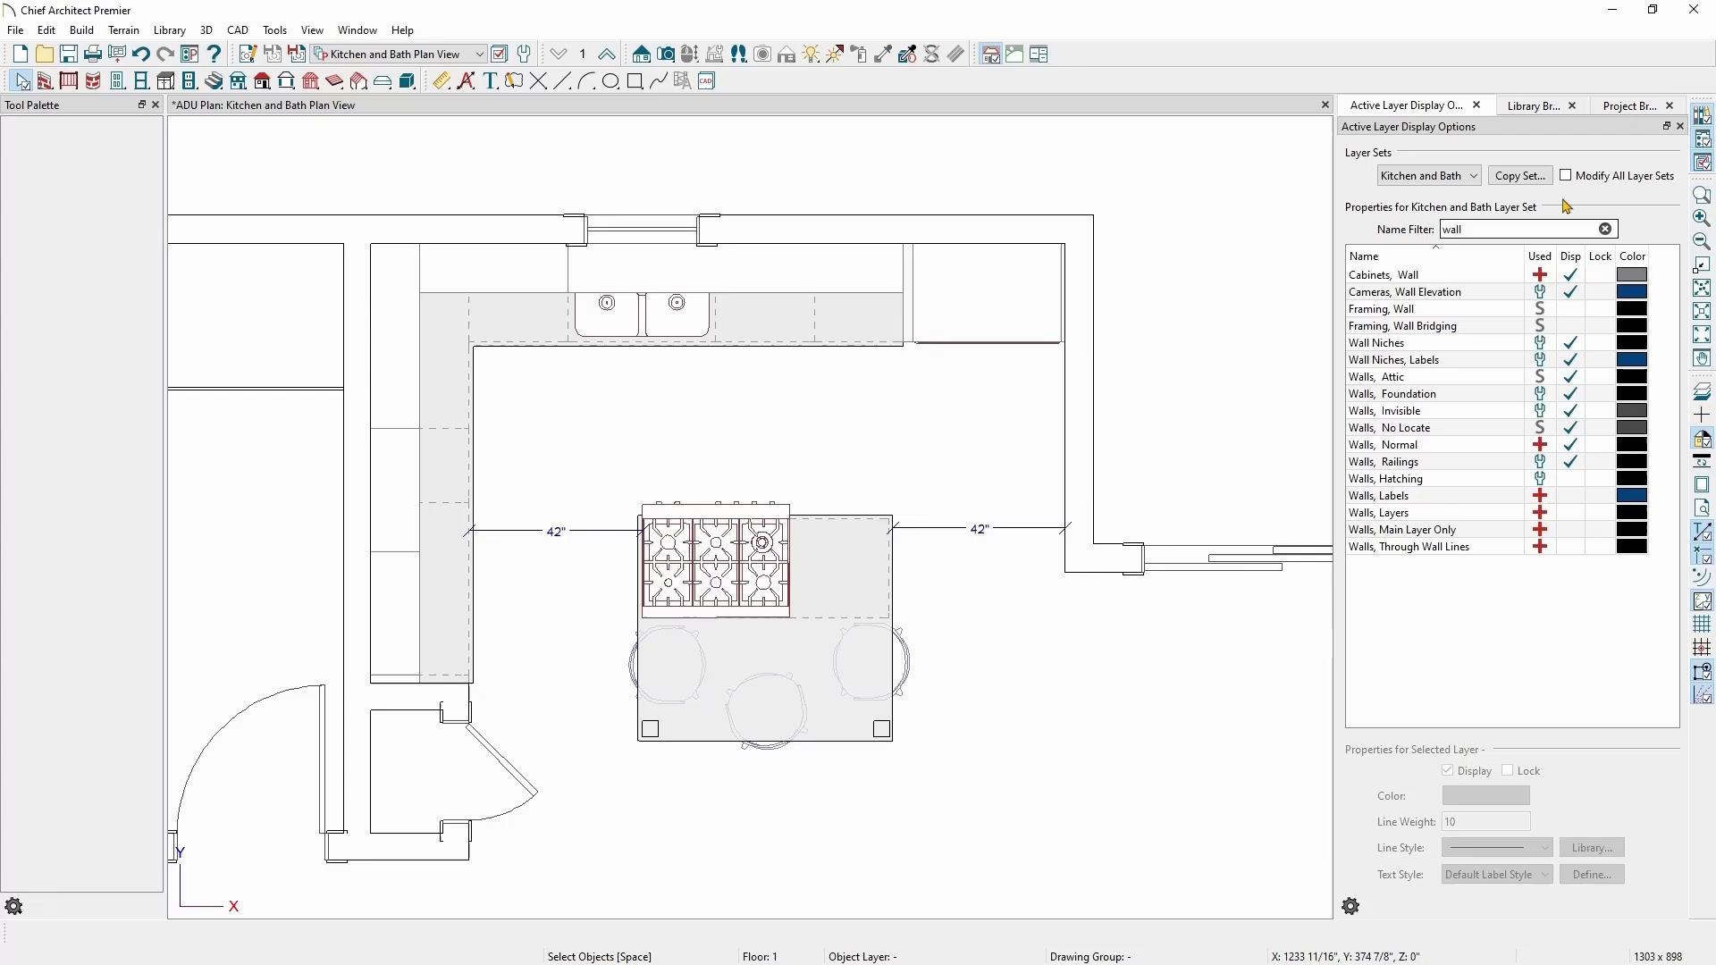
pyautogui.click(1606, 228)
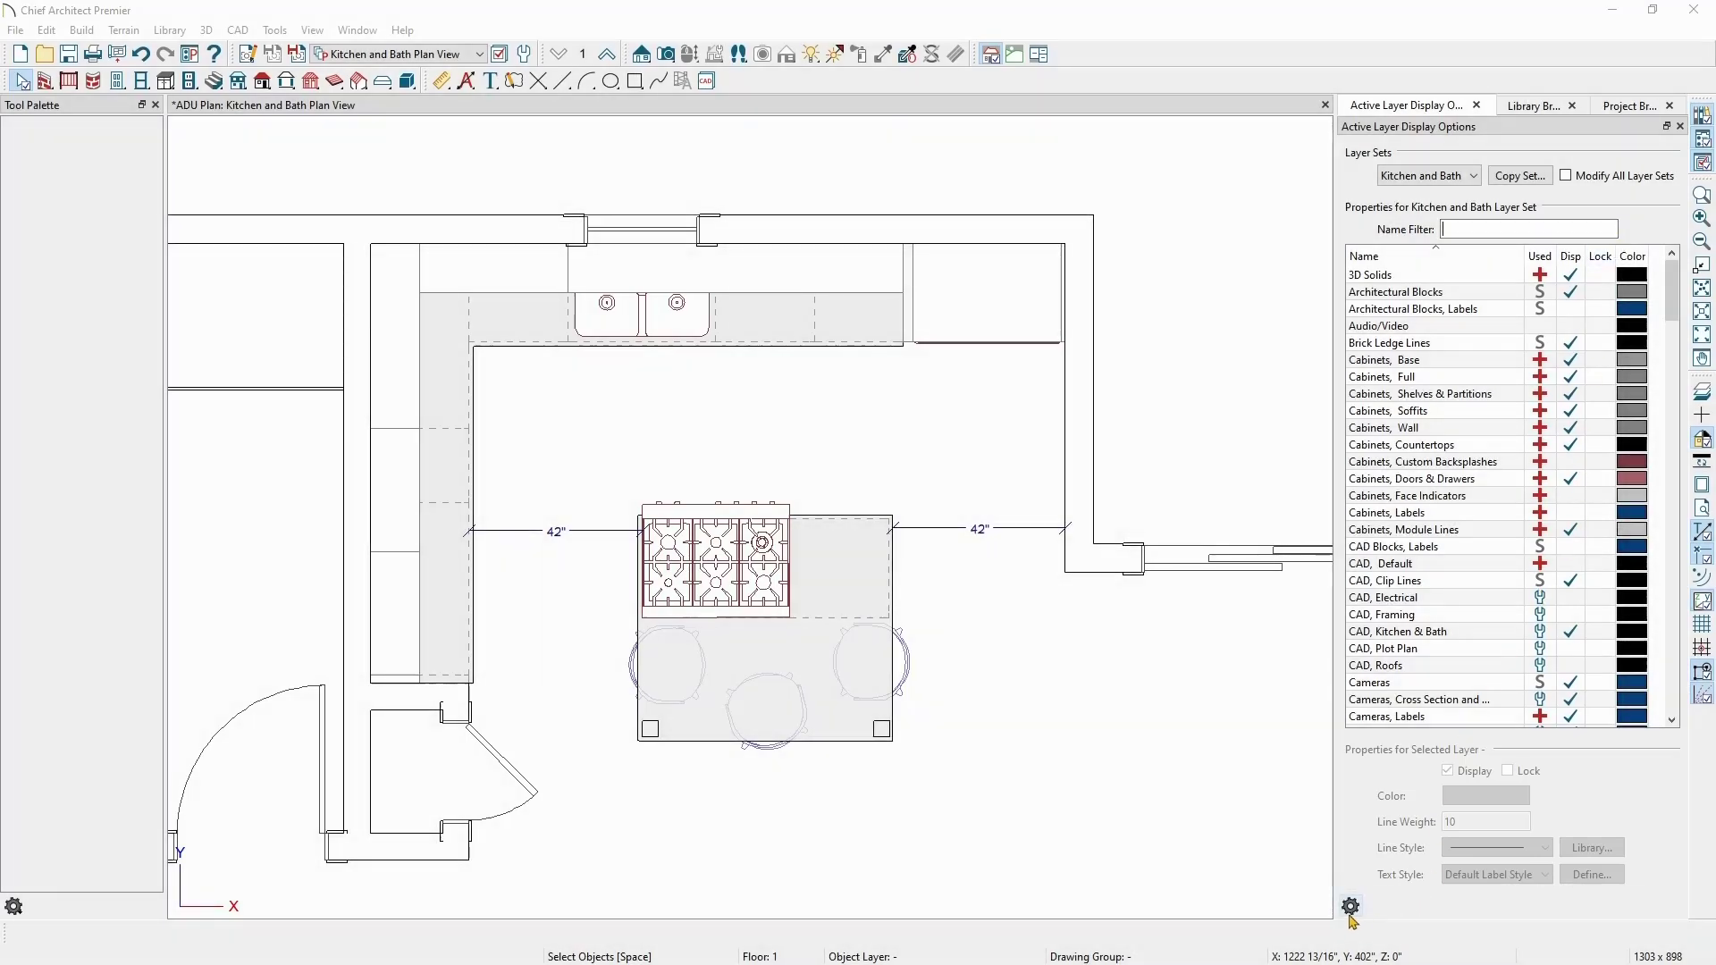
# Hide the Layer Properties and Layer Set Control sections of the Active Layer Display Options.
pyautogui.click(1350, 907)
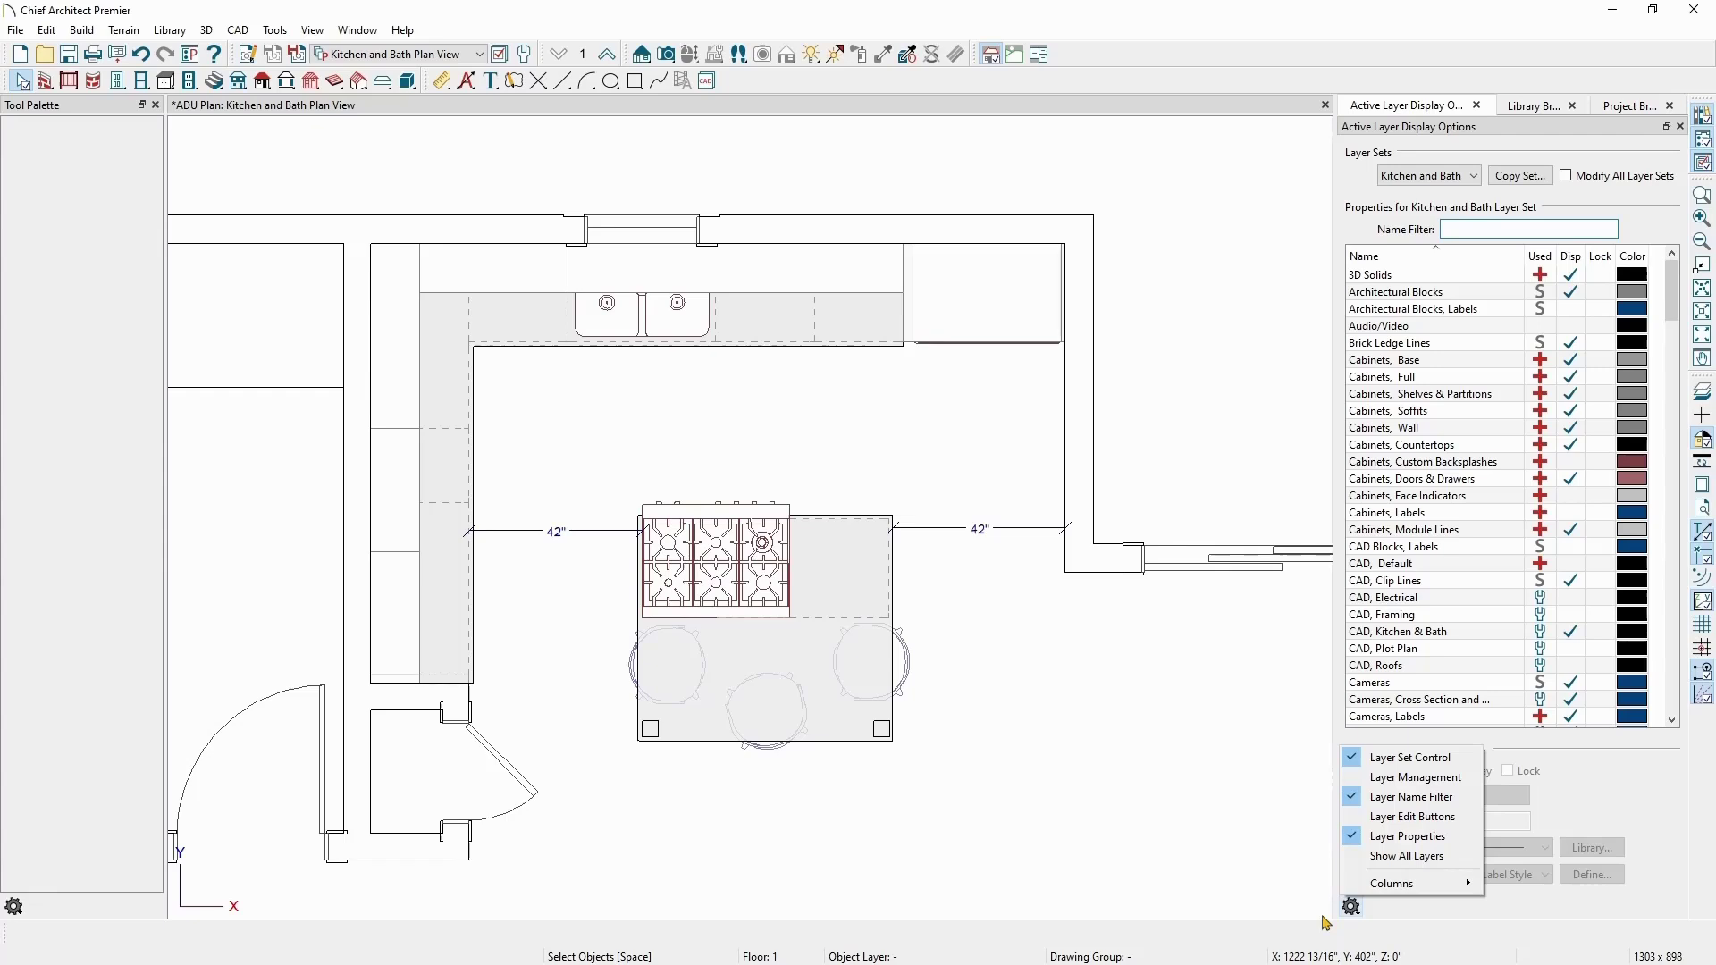
pyautogui.click(1383, 838)
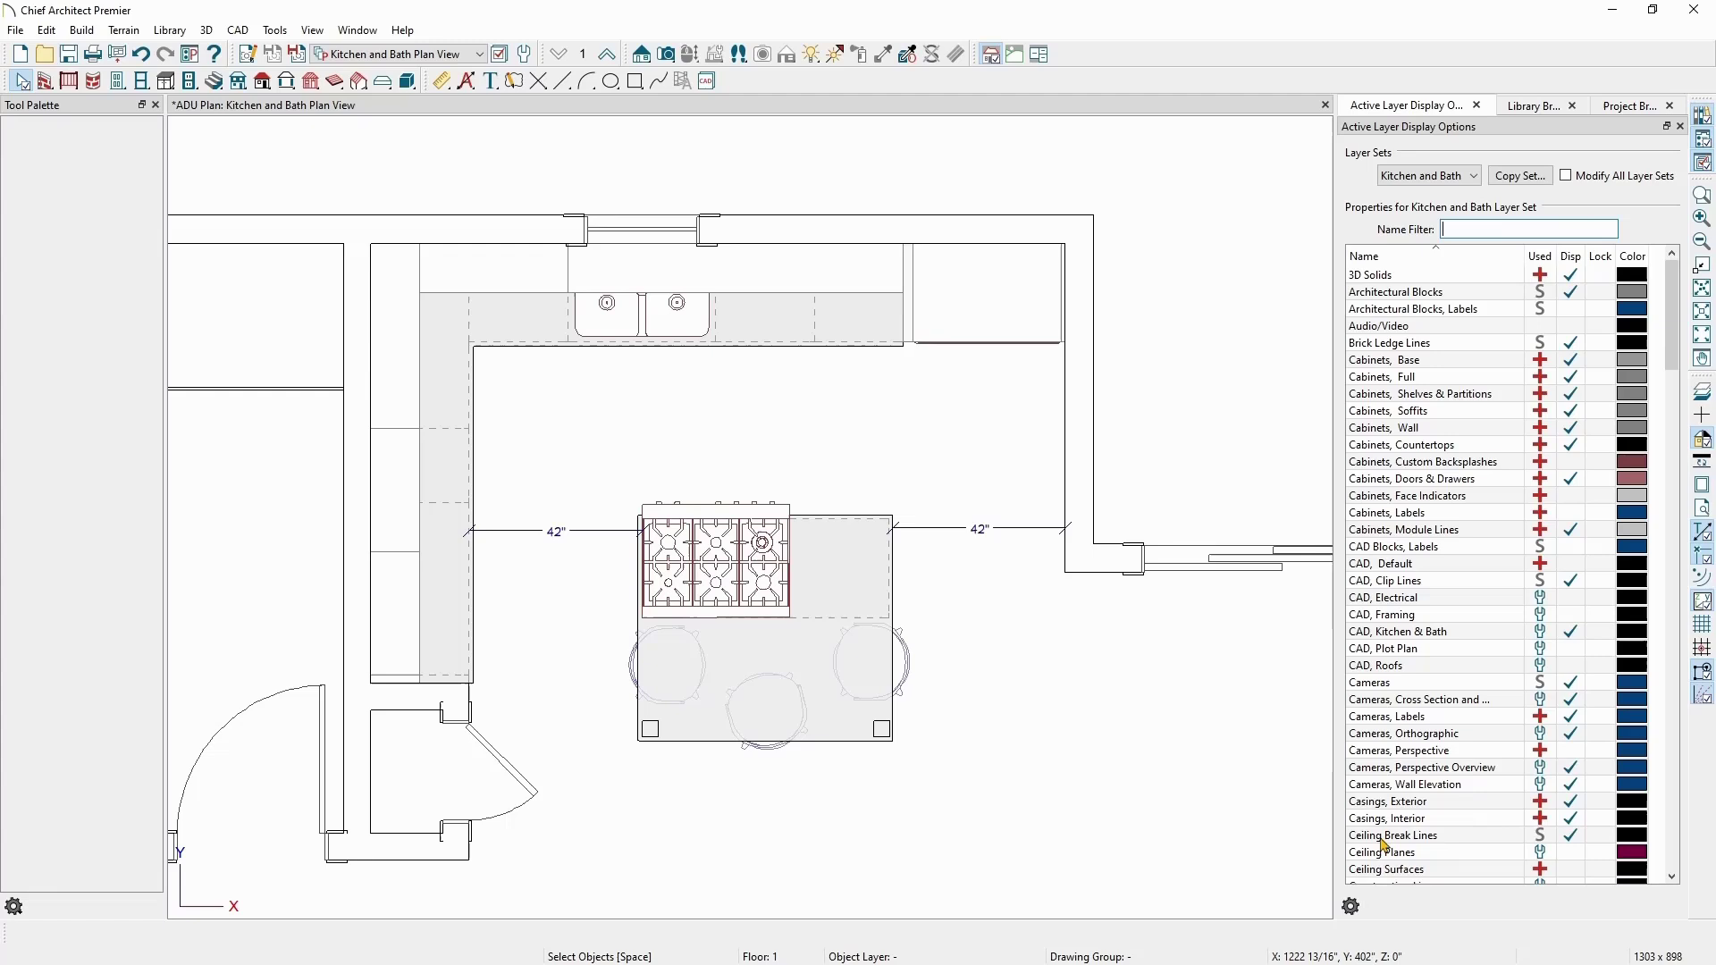
pyautogui.click(1352, 905)
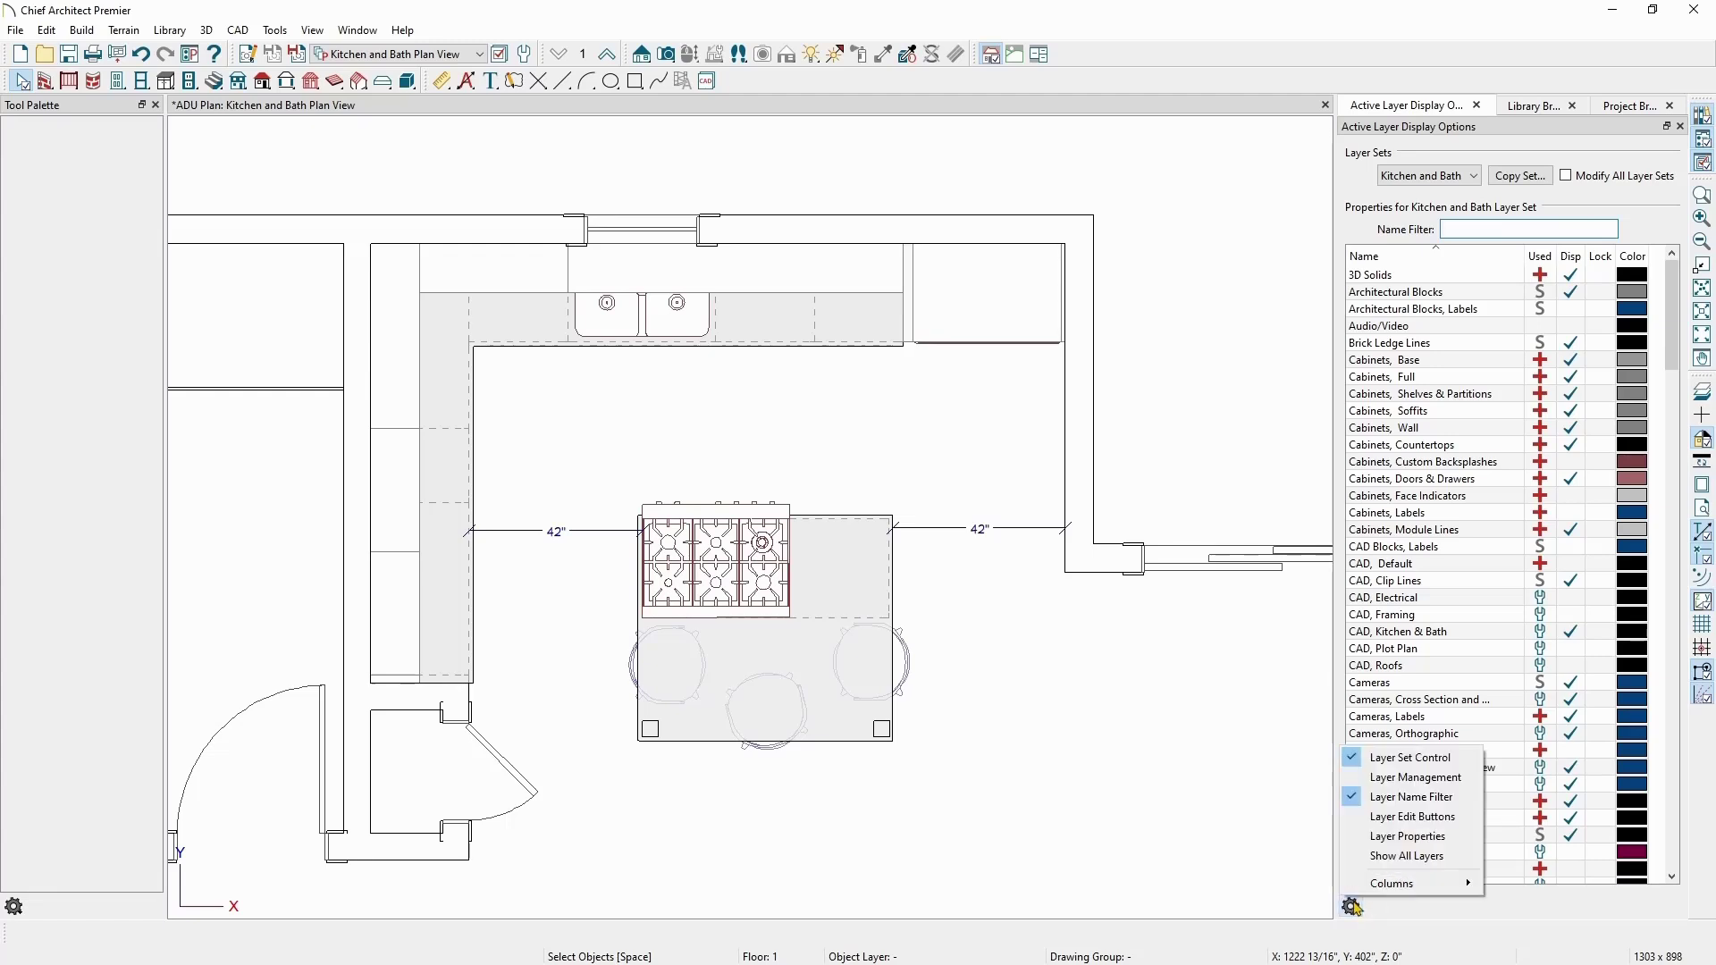
pyautogui.click(1410, 758)
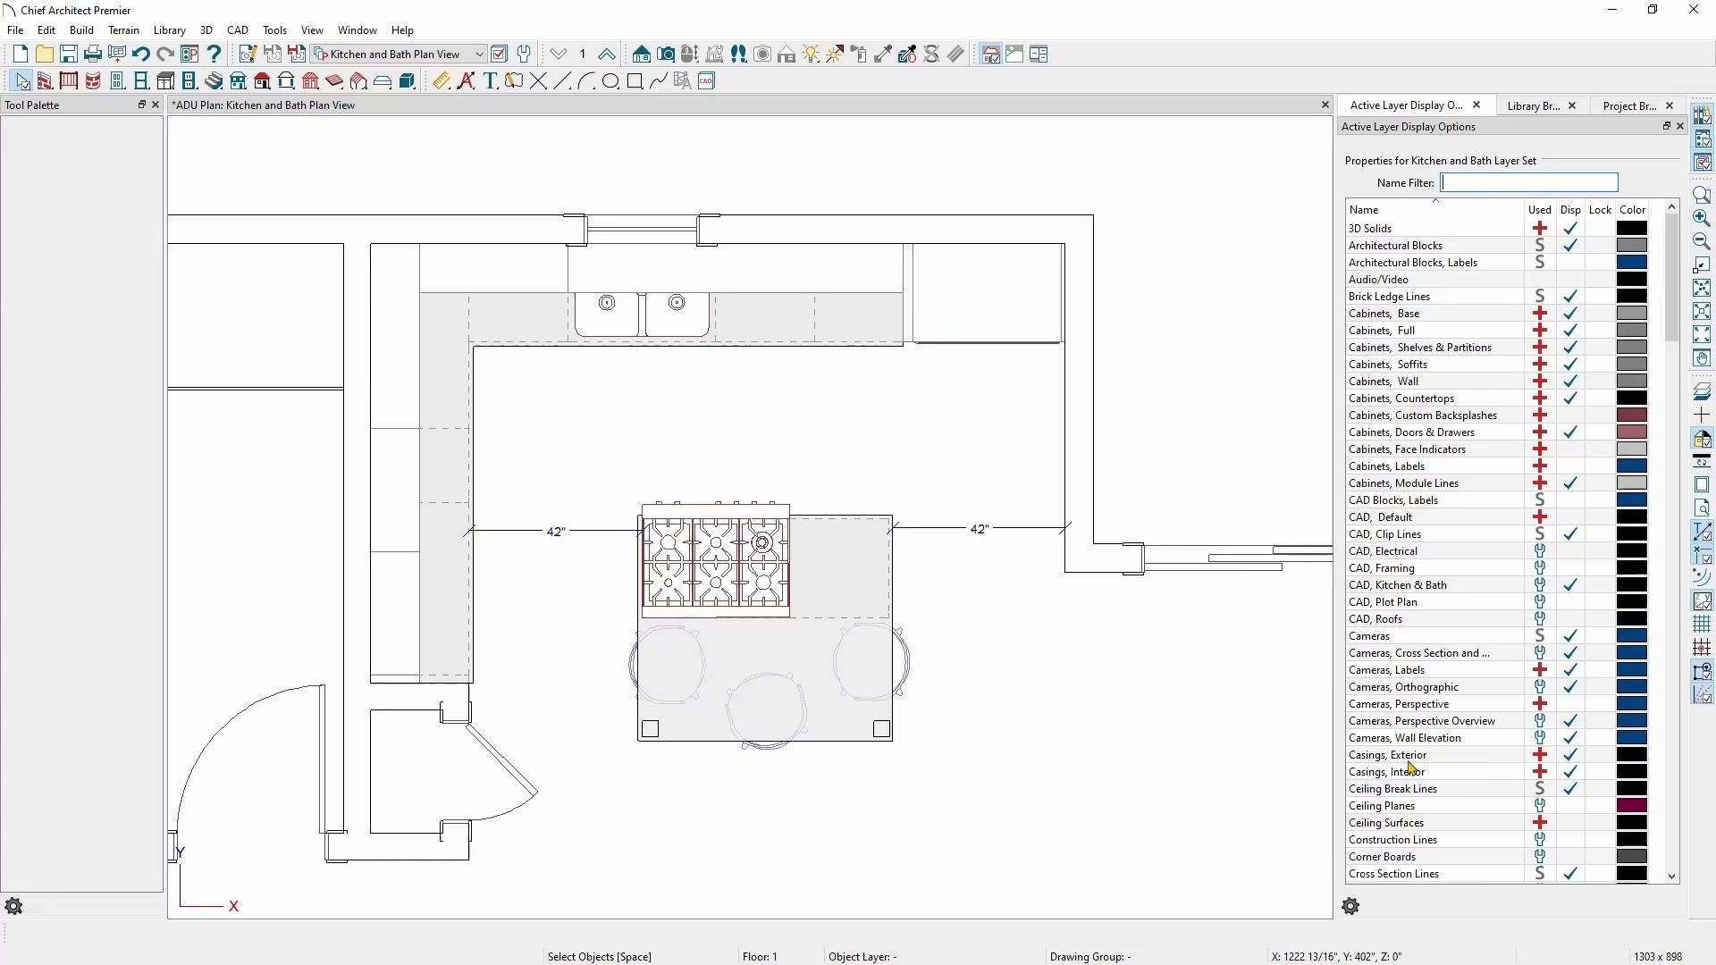
# Remove the Used and Lock columns from the layer list and narrow the side window to fit.
pyautogui.rightClick(1448, 556)
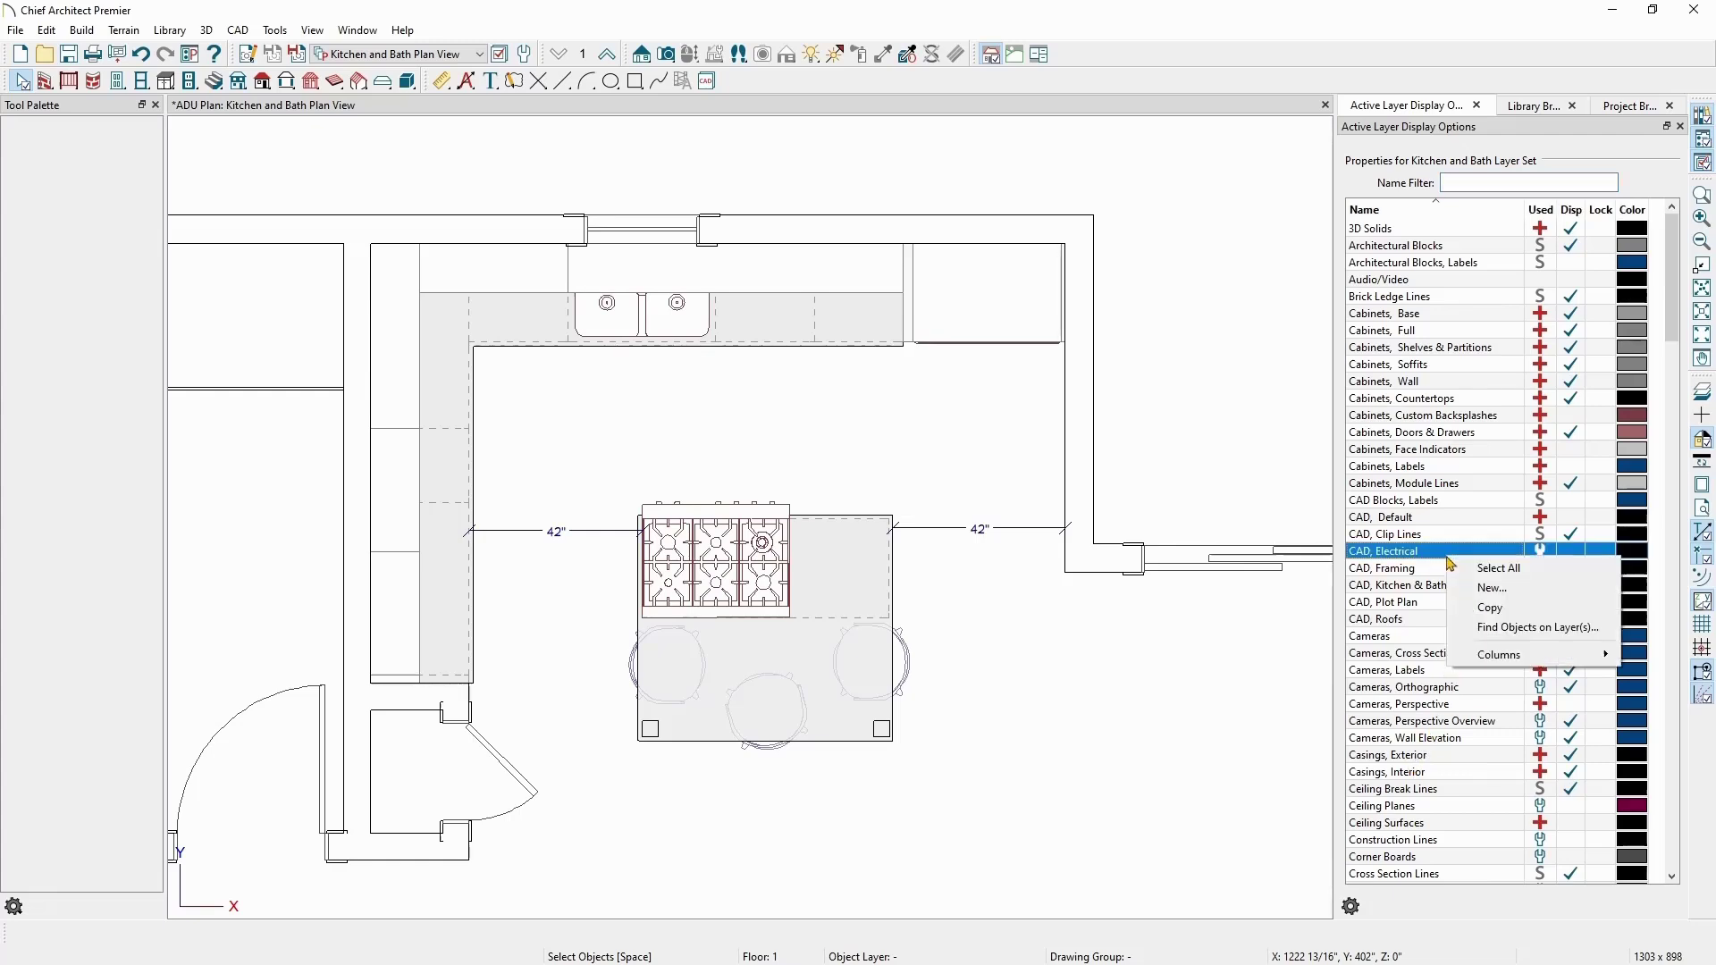
pyautogui.moveTo(1510, 658)
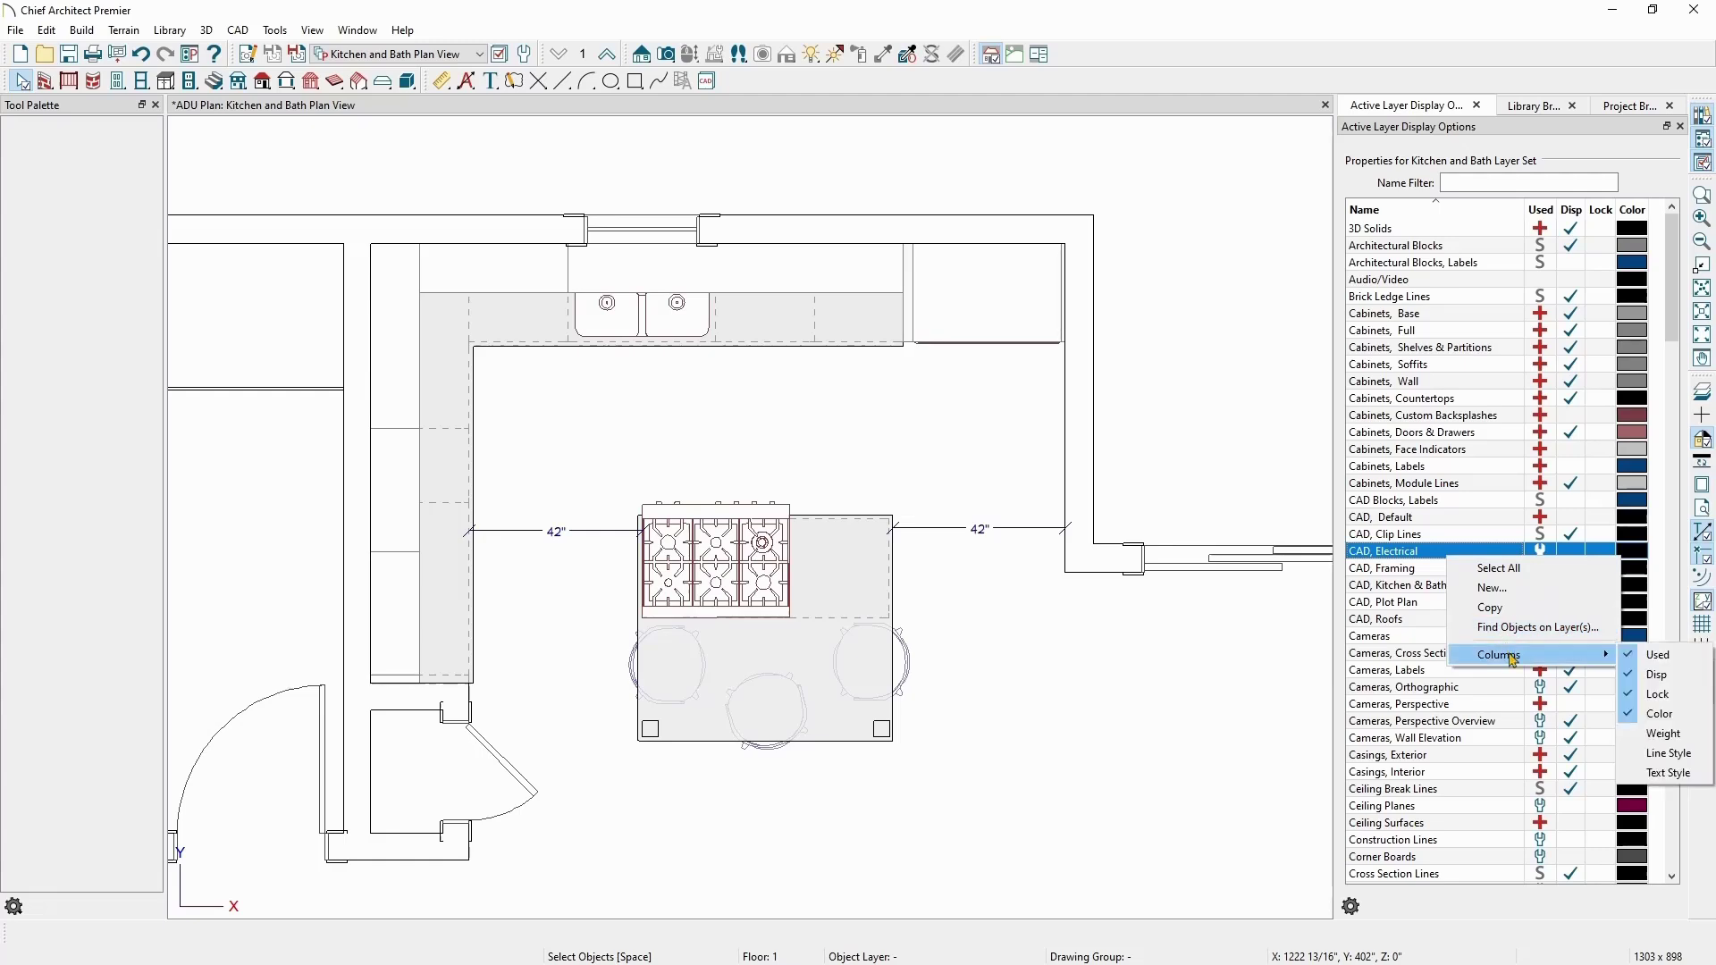
pyautogui.click(1662, 655)
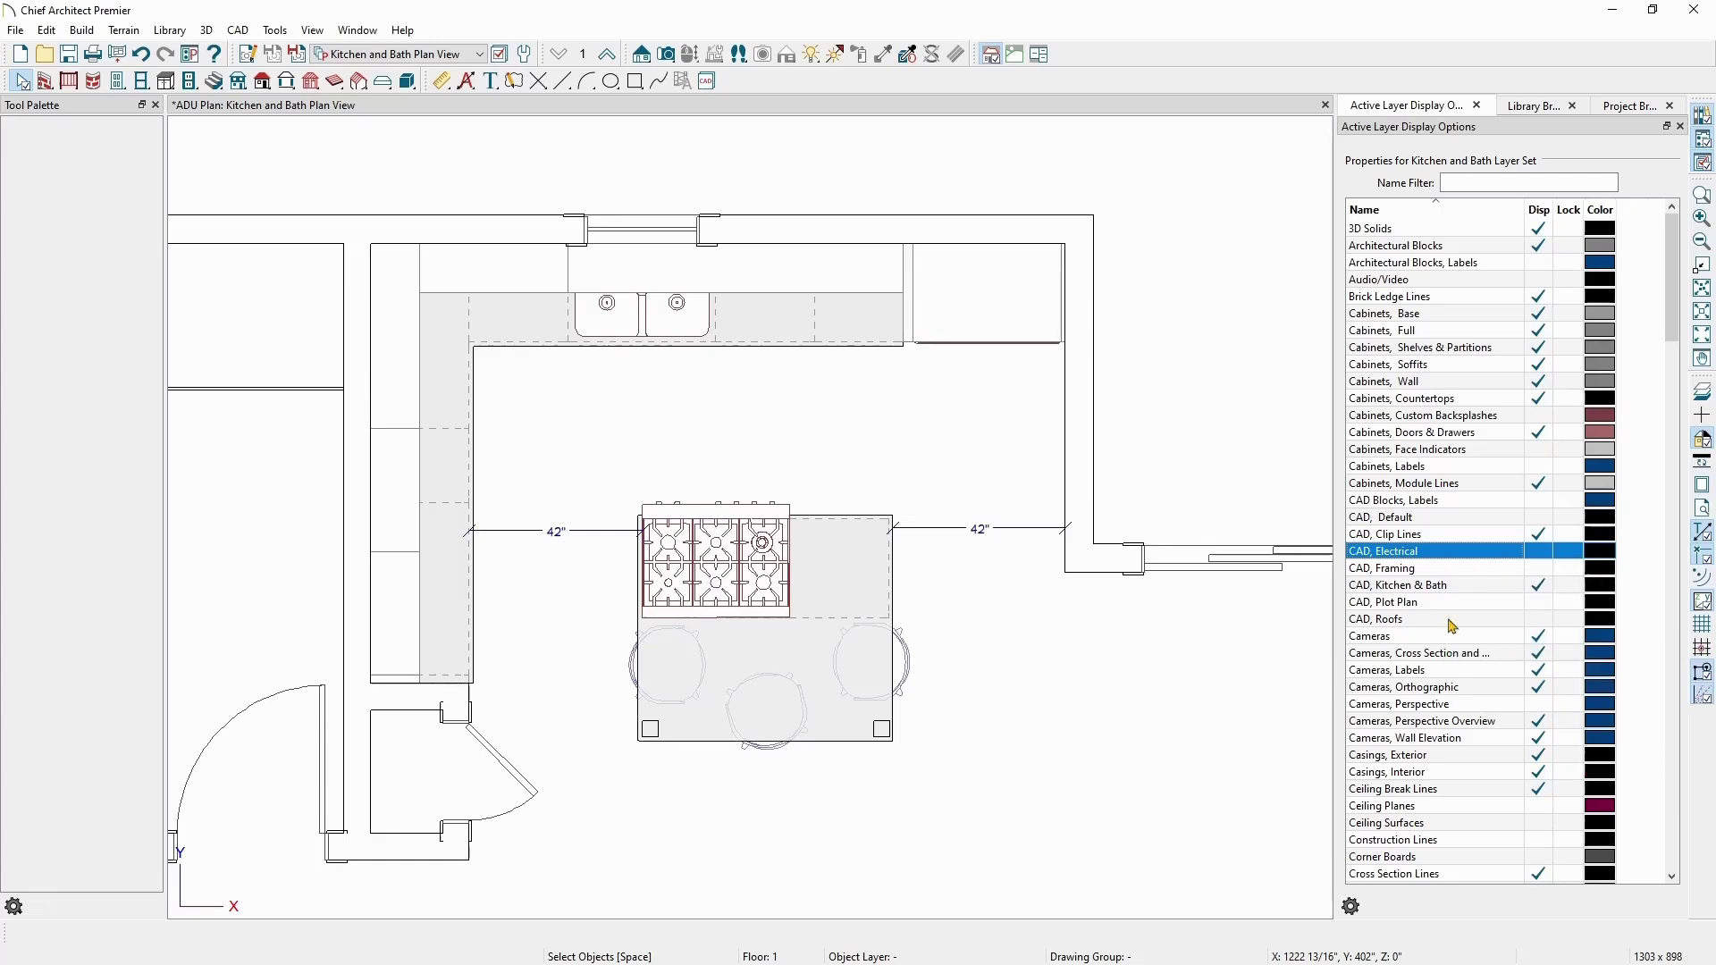
pyautogui.rightClick(1452, 625)
pyautogui.moveTo(1546, 715)
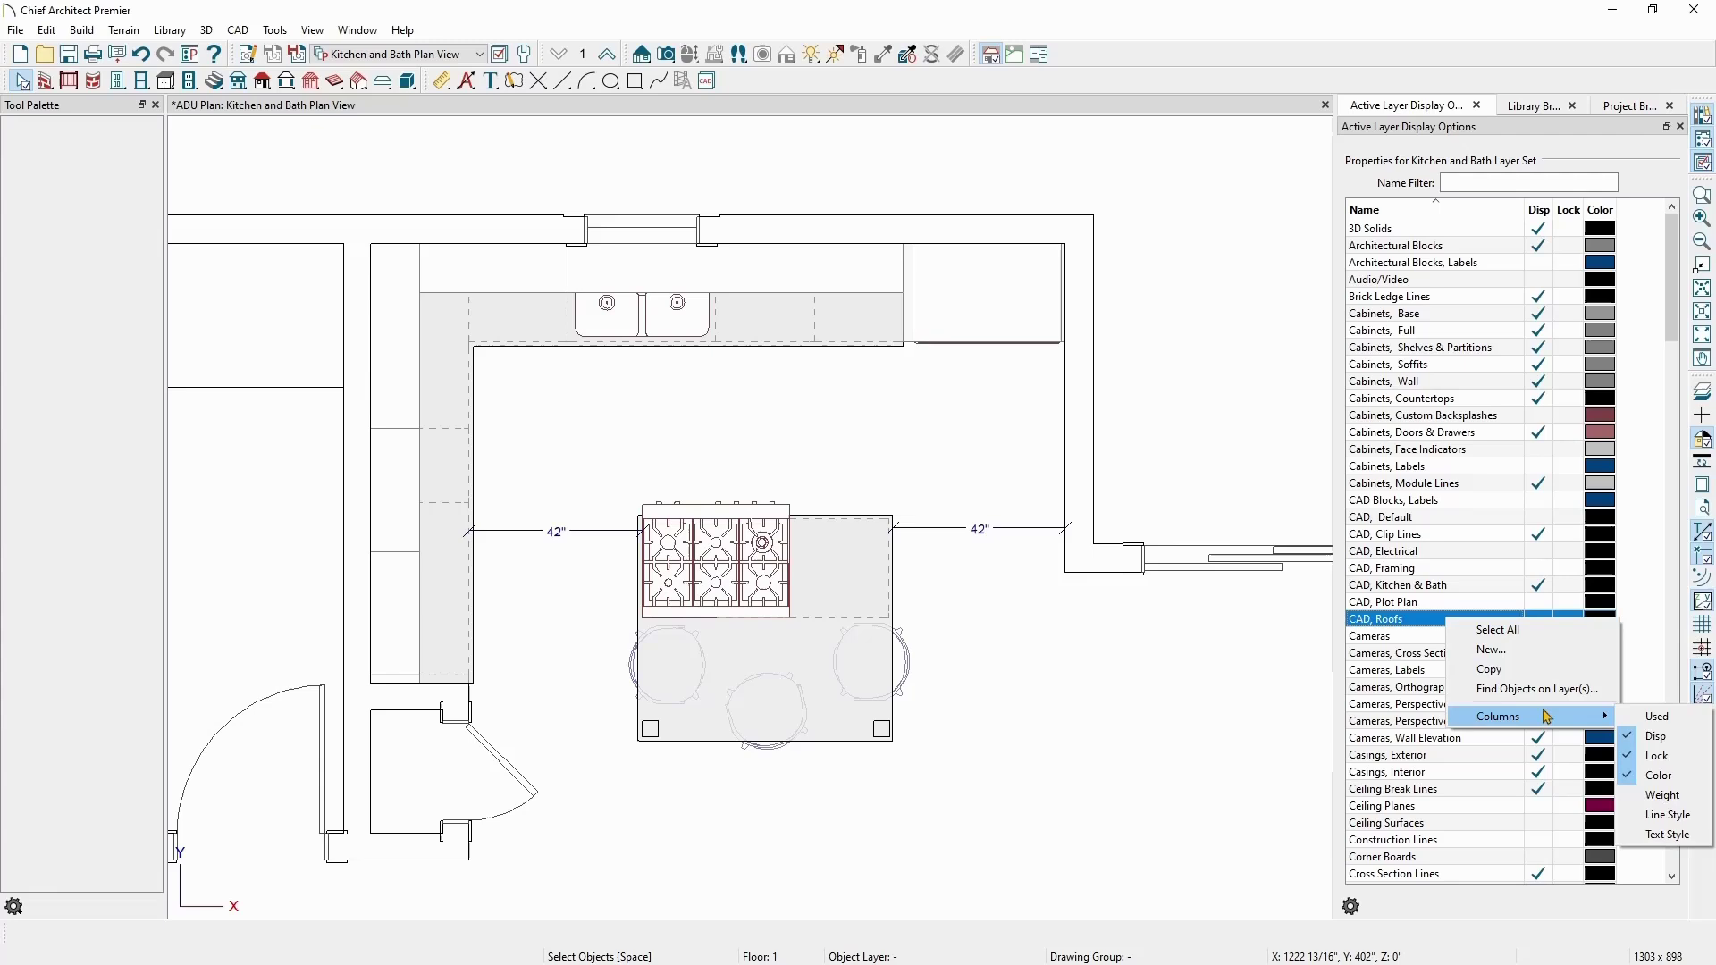
pyautogui.click(1659, 757)
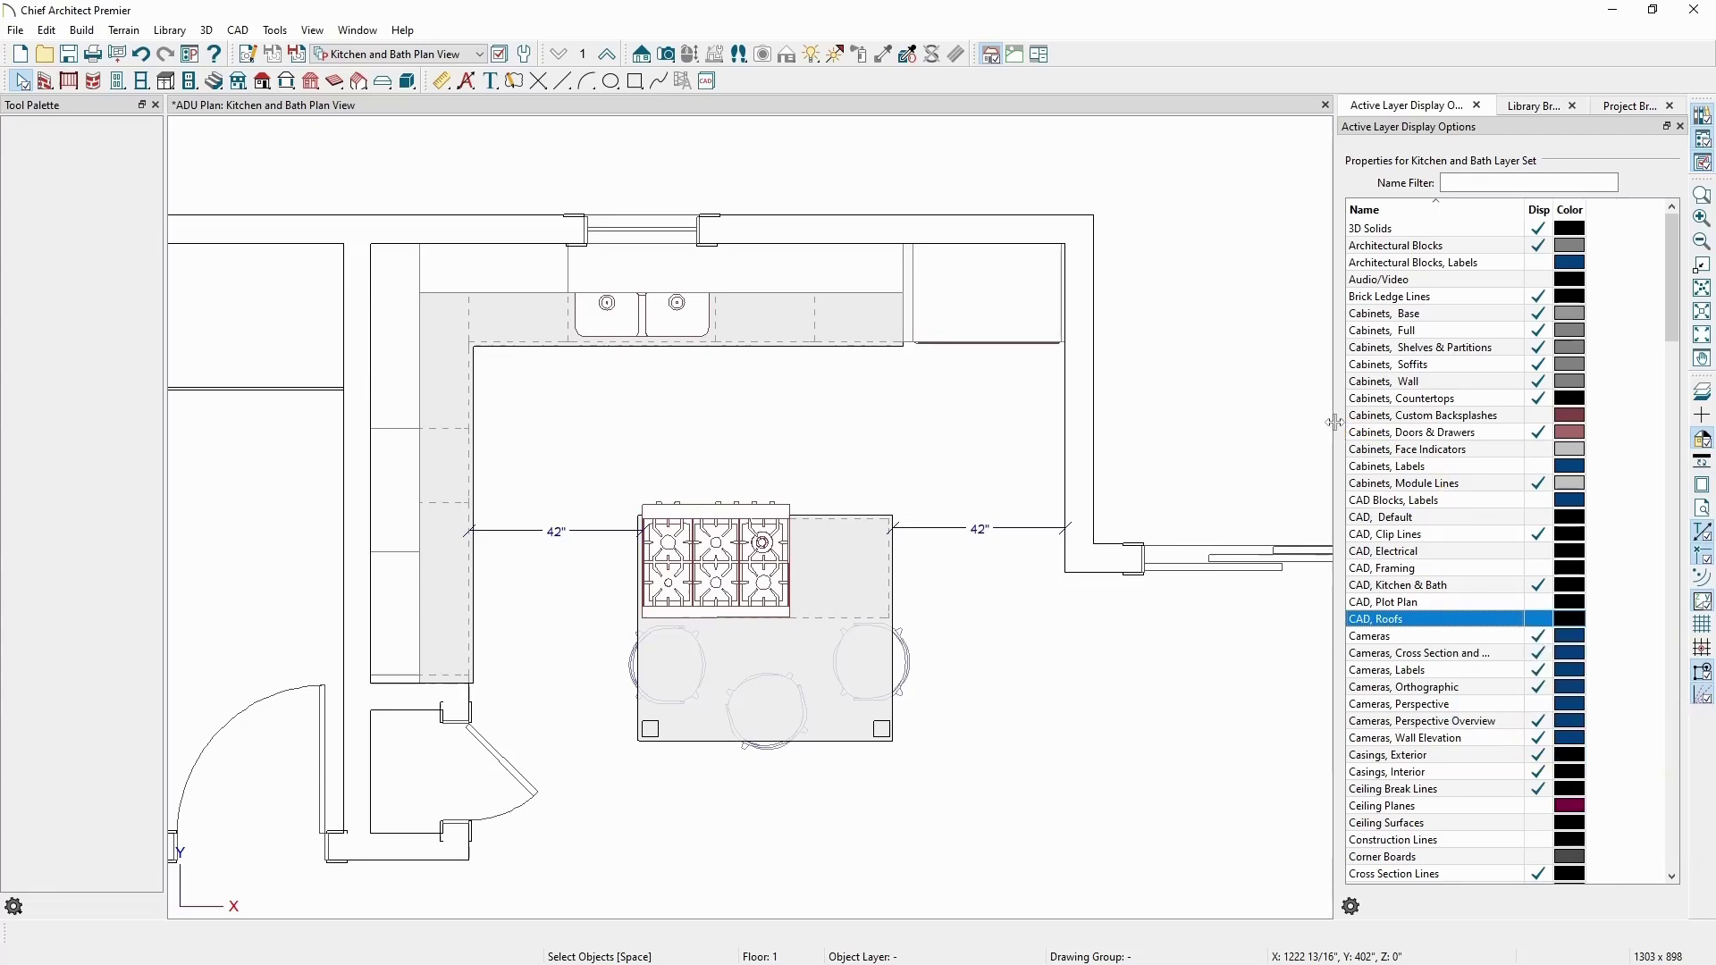
pyautogui.moveTo(1333, 422); pyautogui.dragTo(1390, 422)
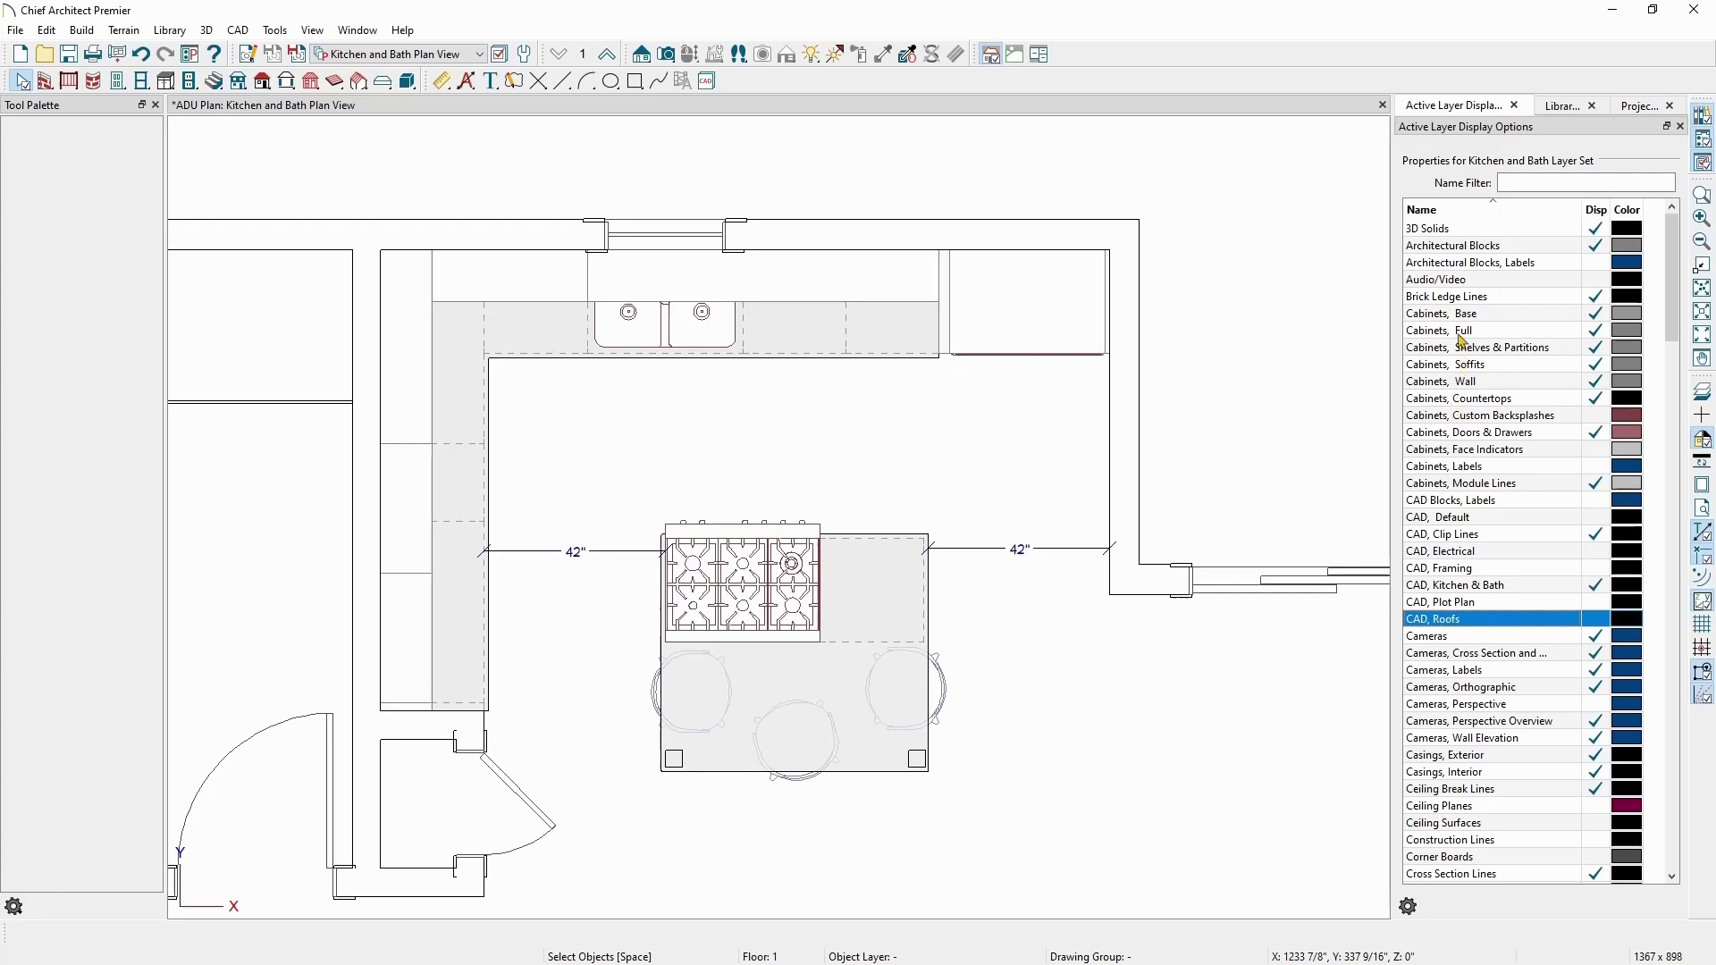
# Find the objects on the "Cabinets, Base" layer and select those on the 1st Floor (Current Plan).
pyautogui.click(1463, 317)
pyautogui.rightClick(1463, 318)
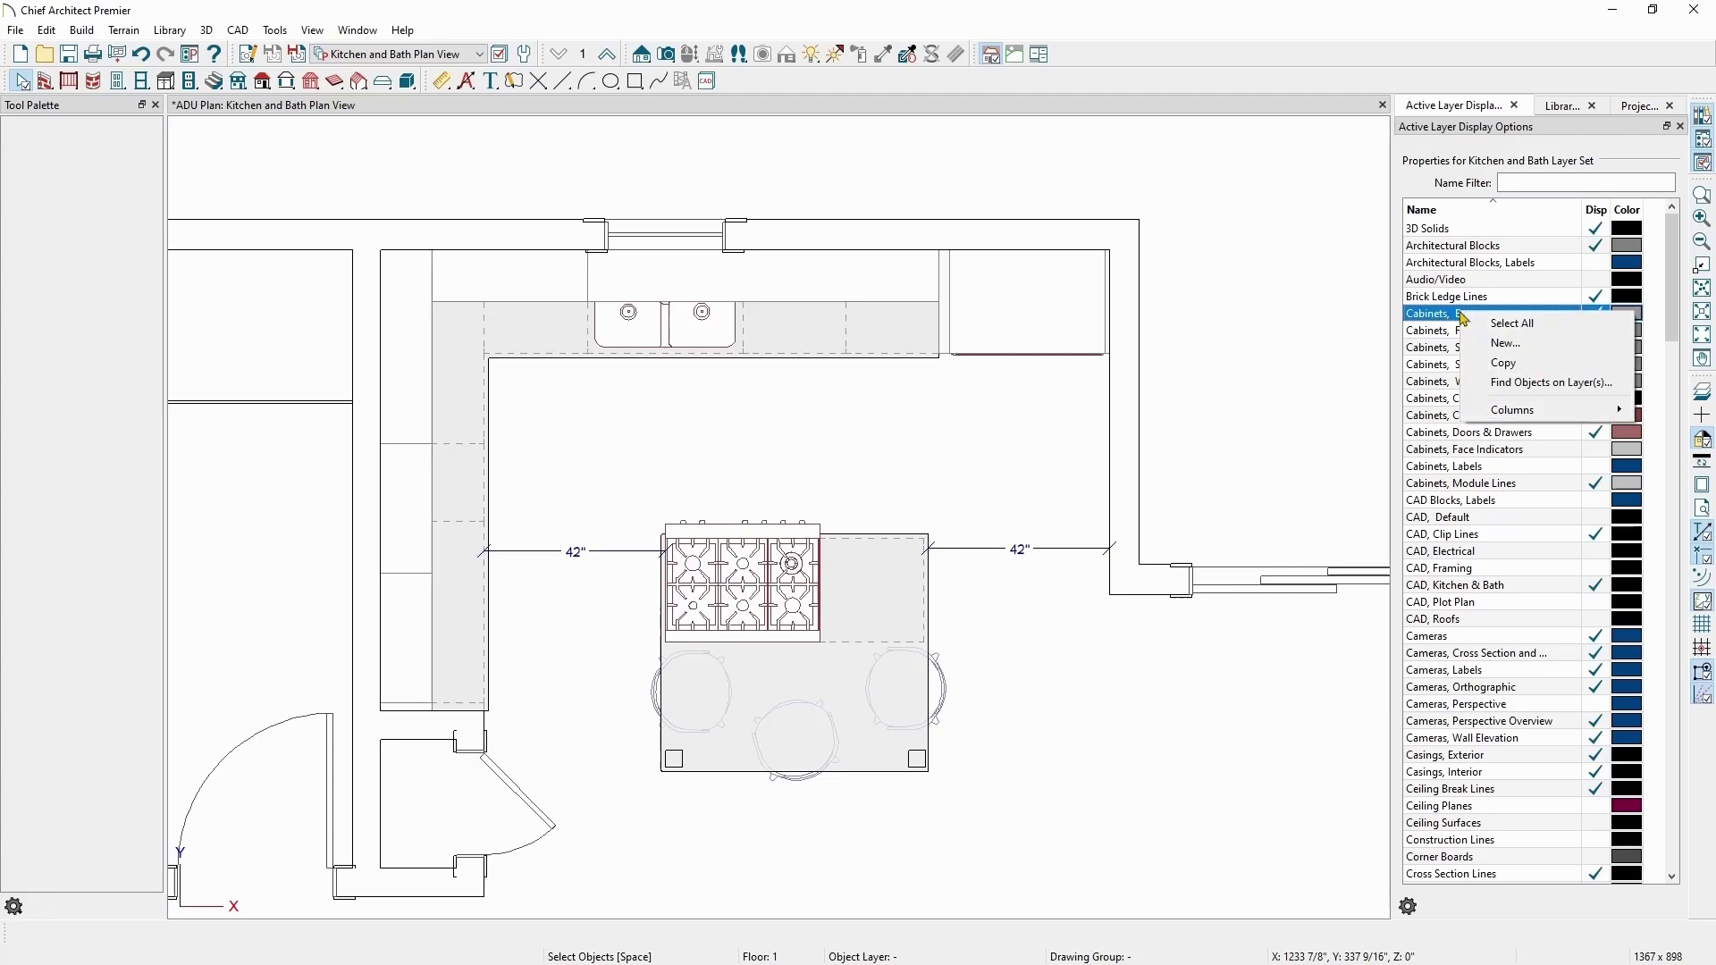
pyautogui.click(1525, 384)
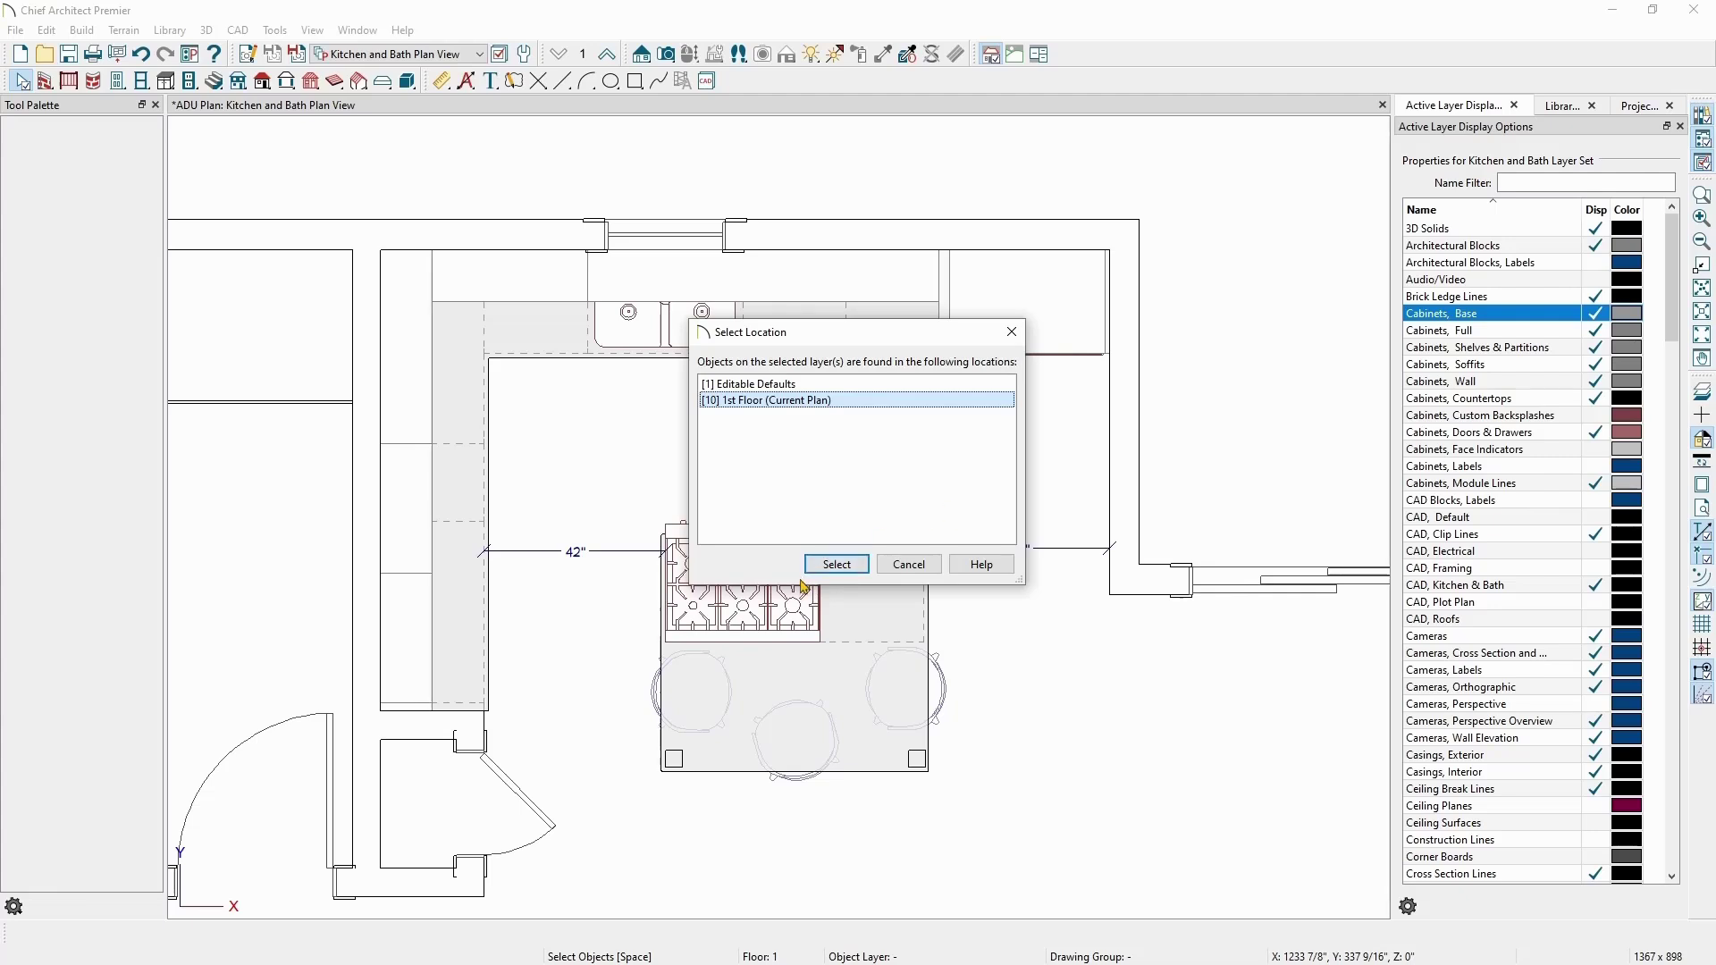
pyautogui.click(833, 565)
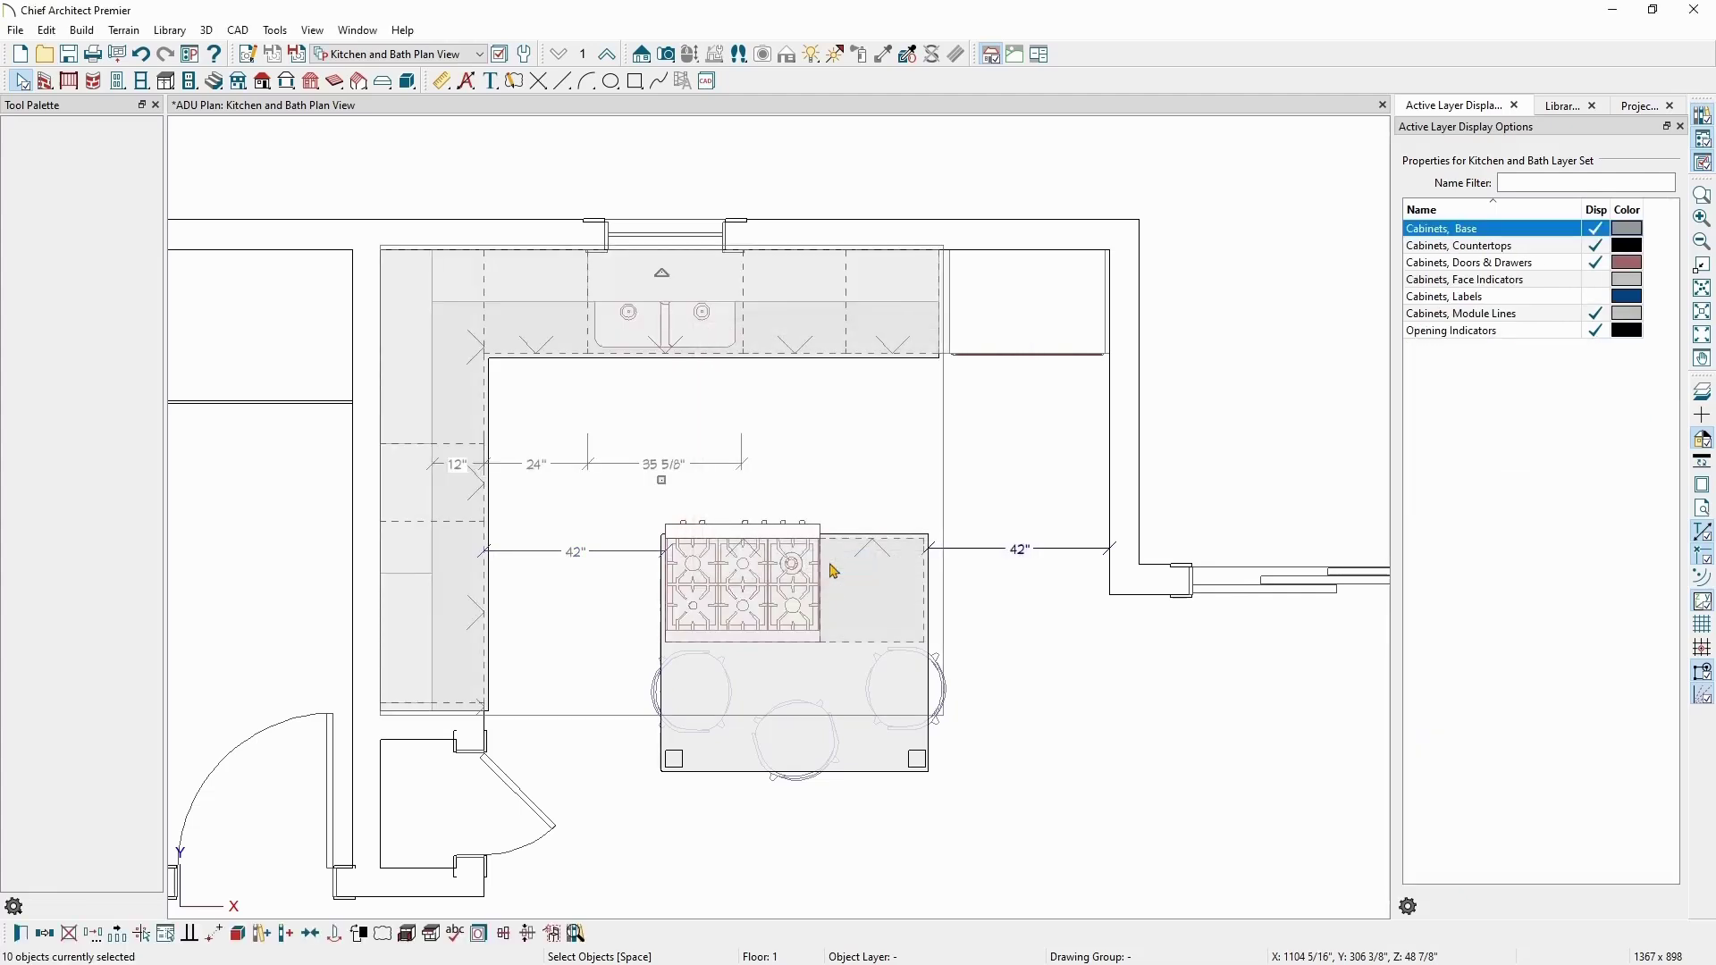